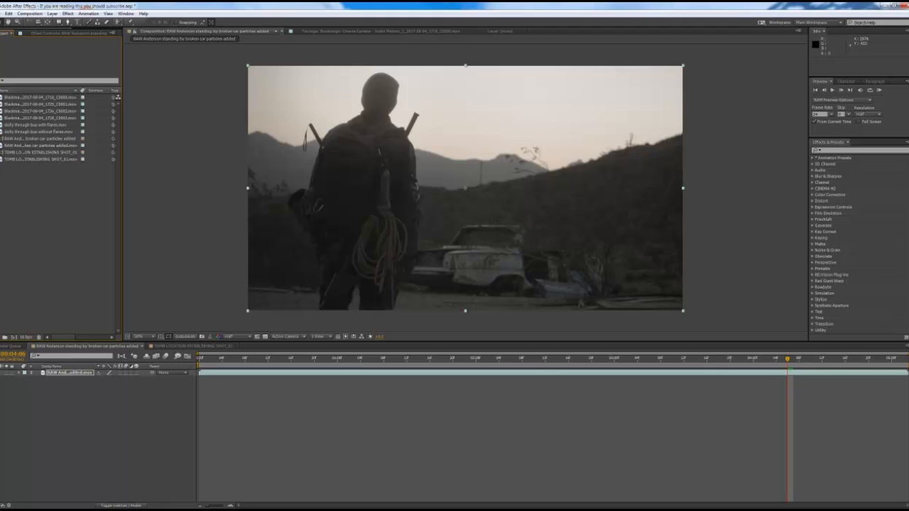
- Bring up the YouTube color grading video in the browser, look at the camera codec parts at 2:00 and 2:22, and move the browser away
drag(908, 51, 312, 88)
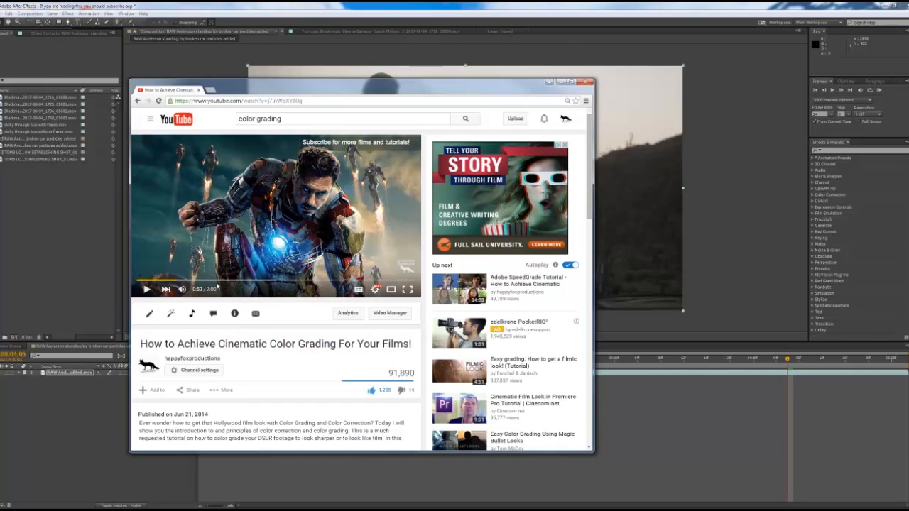
click(218, 282)
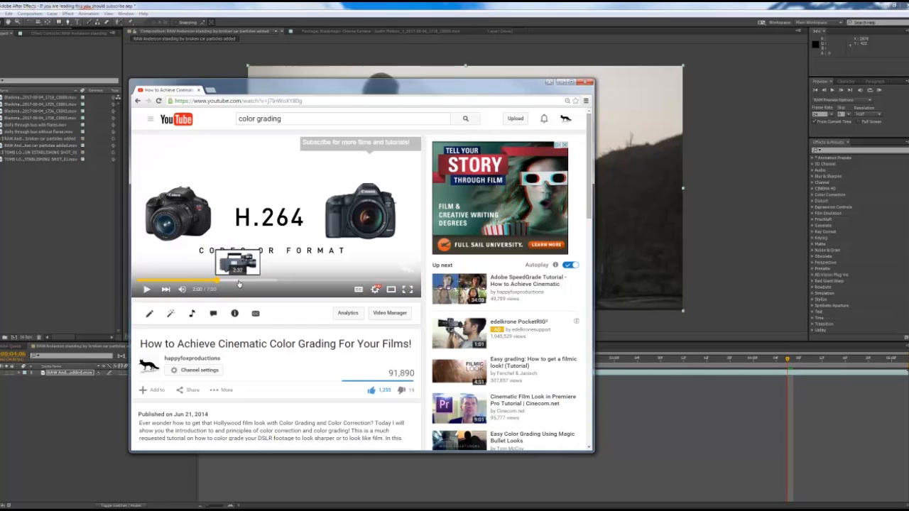
click(238, 283)
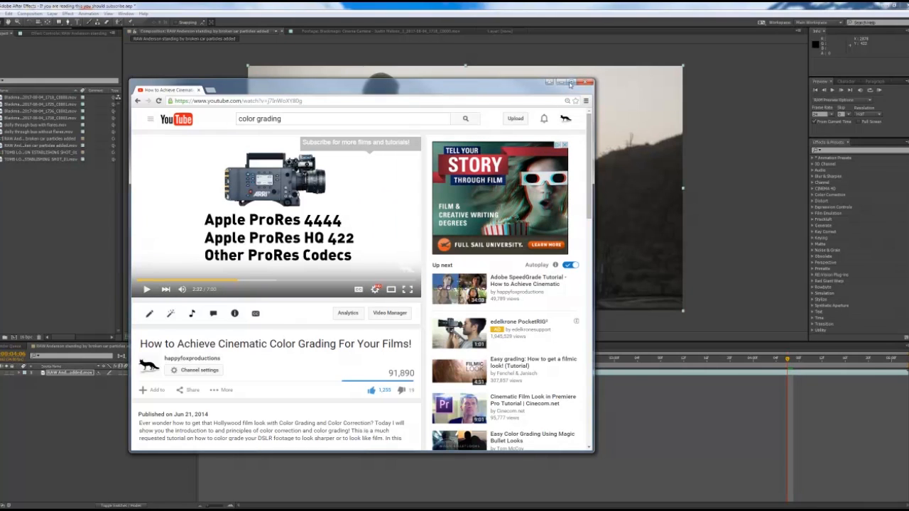
drag(476, 85, 908, 125)
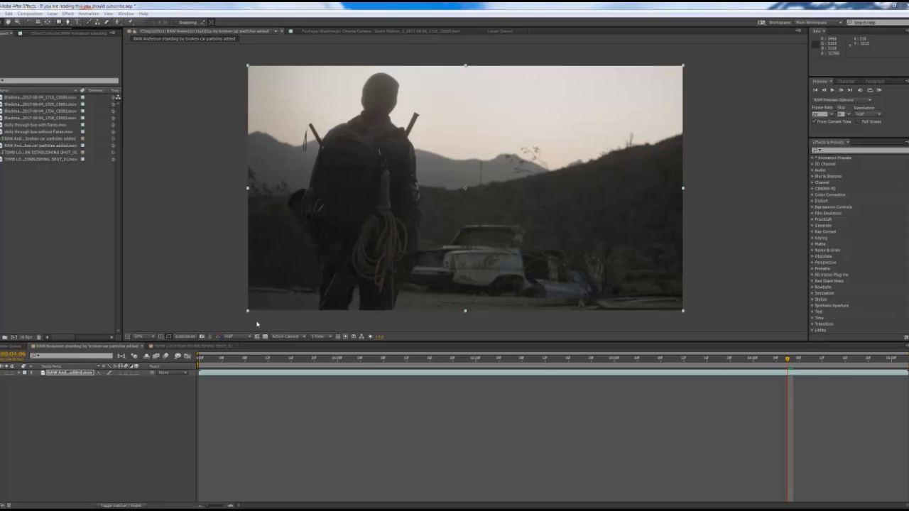
- Compare the broken-car composition with the TOMB LOCATION ESTABLISHING SHOT_01 composition and check the broken-car footage's details
click(199, 351)
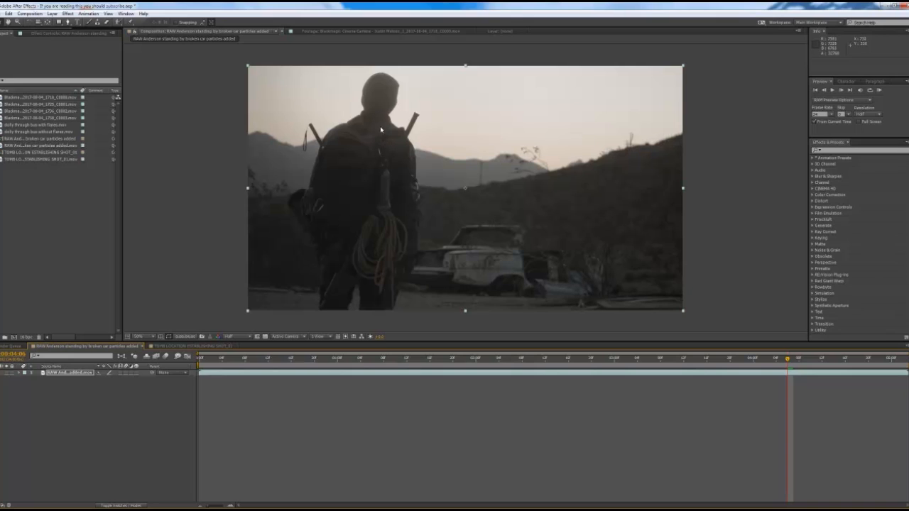
click(204, 346)
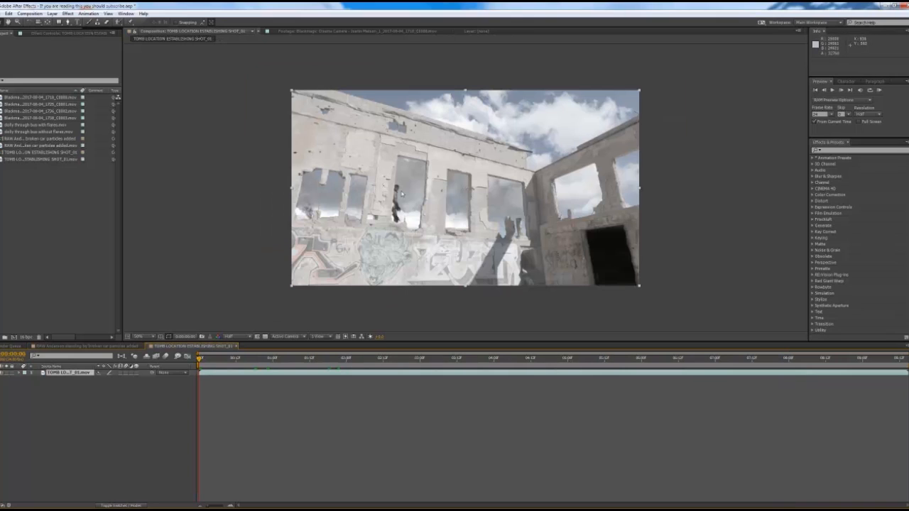
click(90, 347)
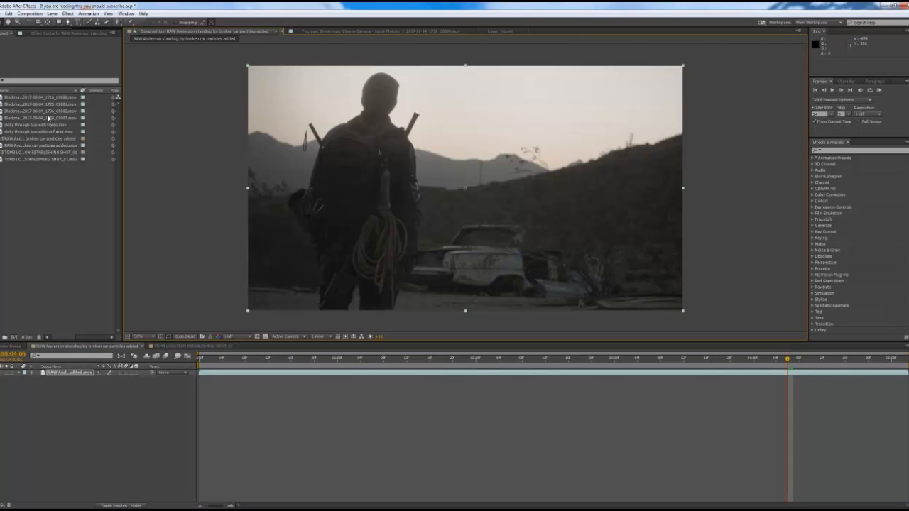
click(36, 145)
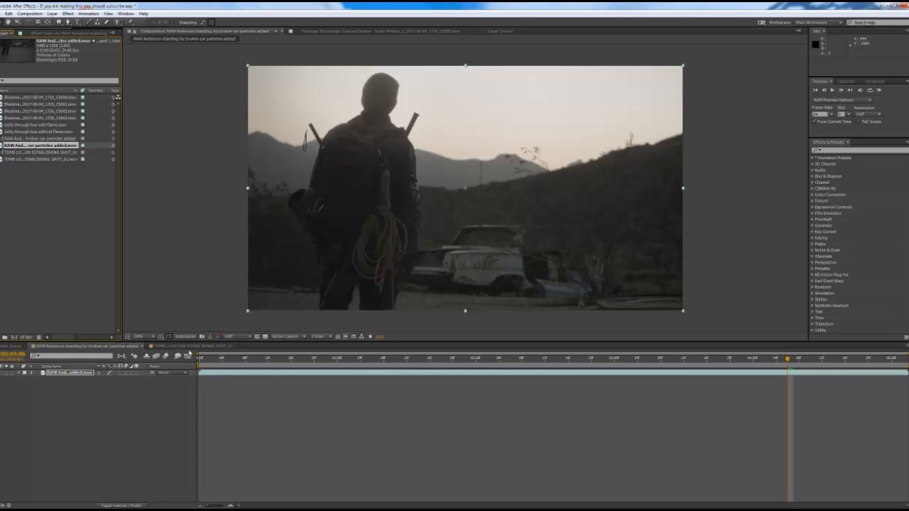
click(190, 347)
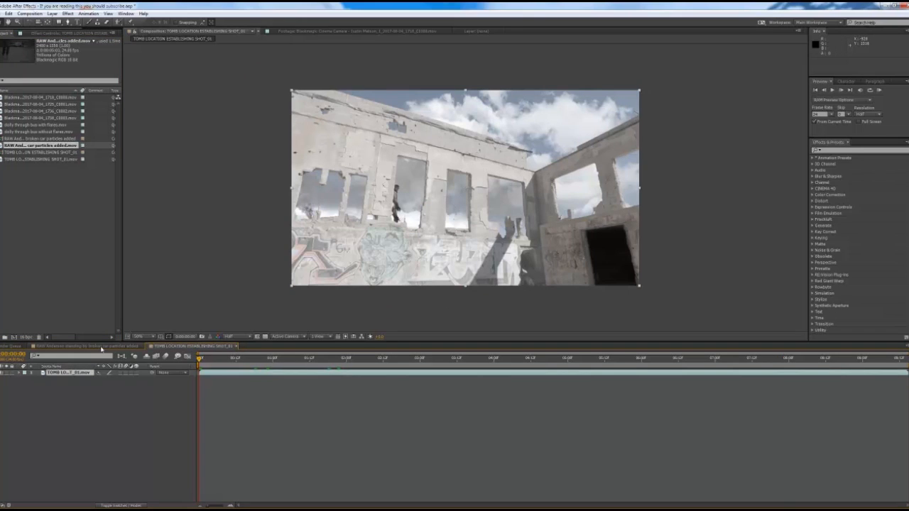
click(102, 348)
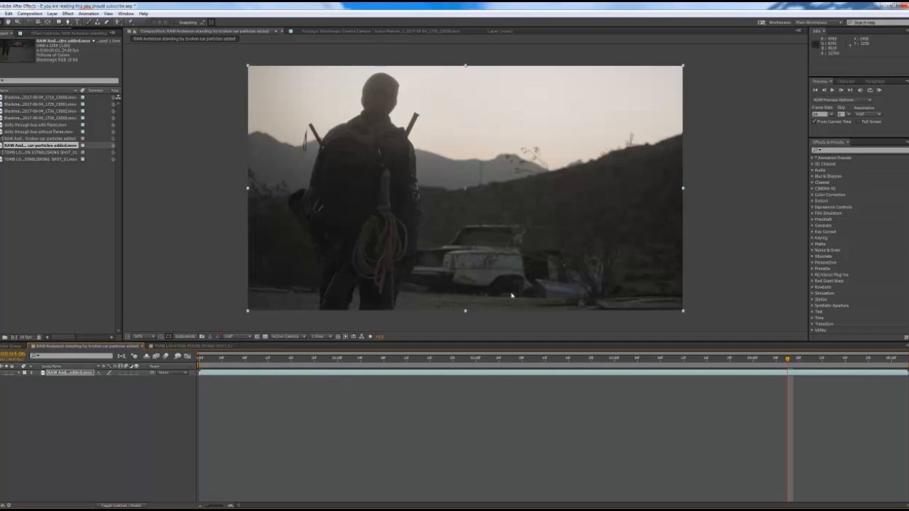
click(191, 346)
click(91, 347)
- Try squashing the broken-car footage layer vertically, and undo the scaling
drag(465, 69, 469, 105)
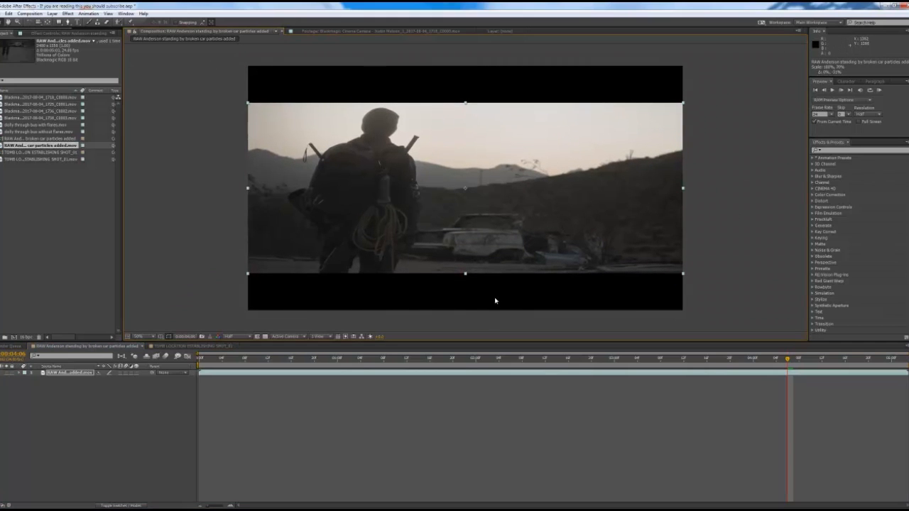
key(ctrl+z)
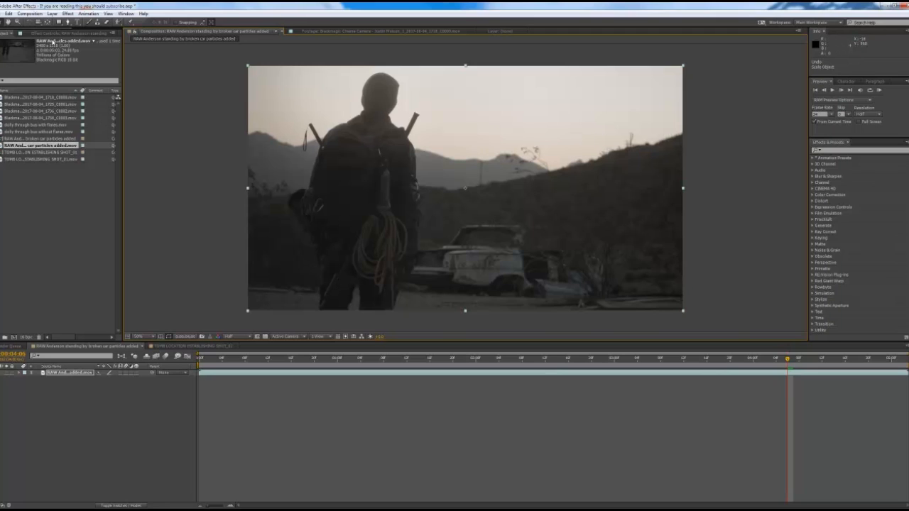
- Reduce the height of the broken-car composition in its settings to crop it to a wide cinematic frame
click(30, 13)
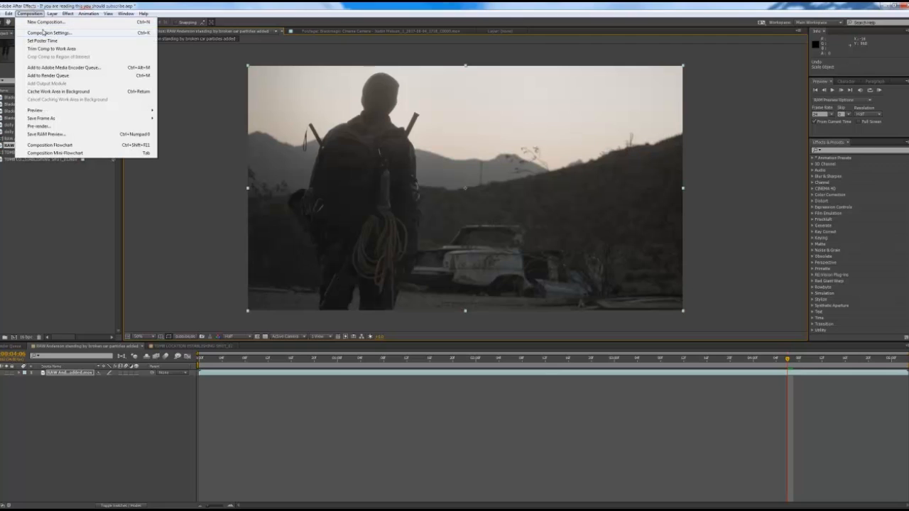
click(42, 33)
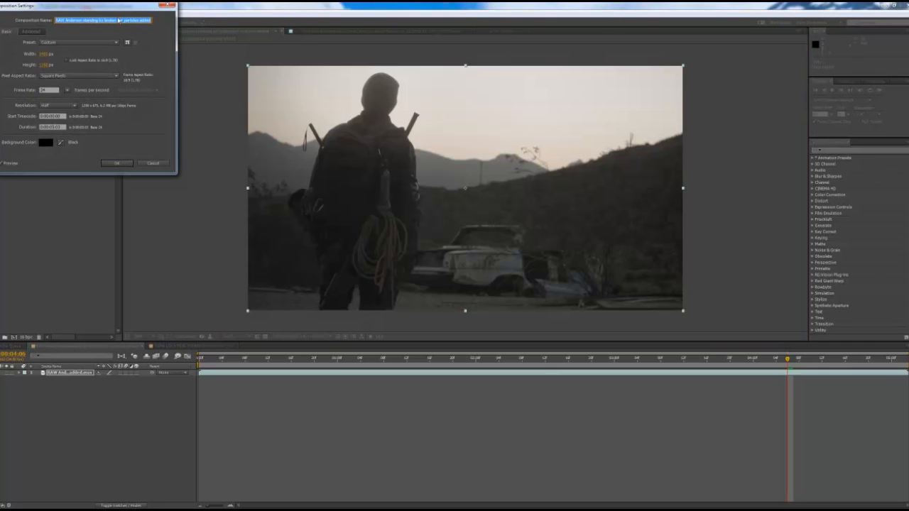
drag(115, 10, 638, 96)
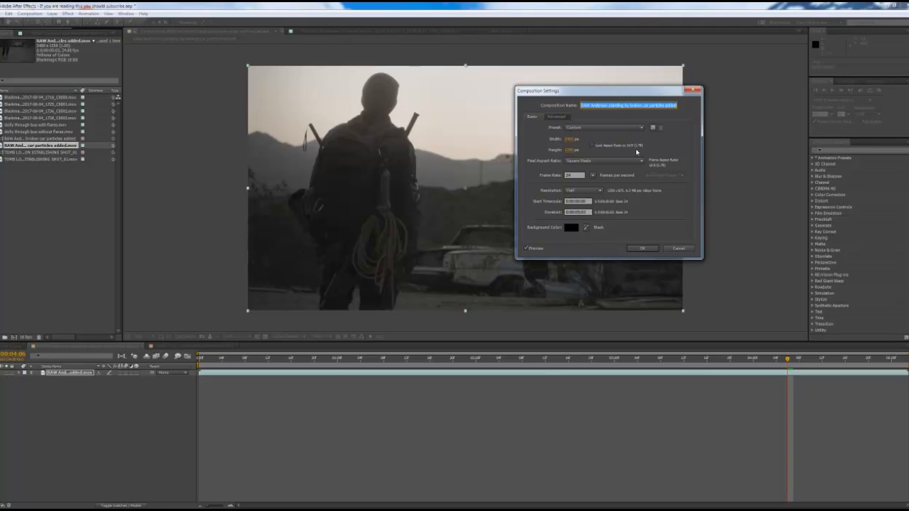
click(568, 150)
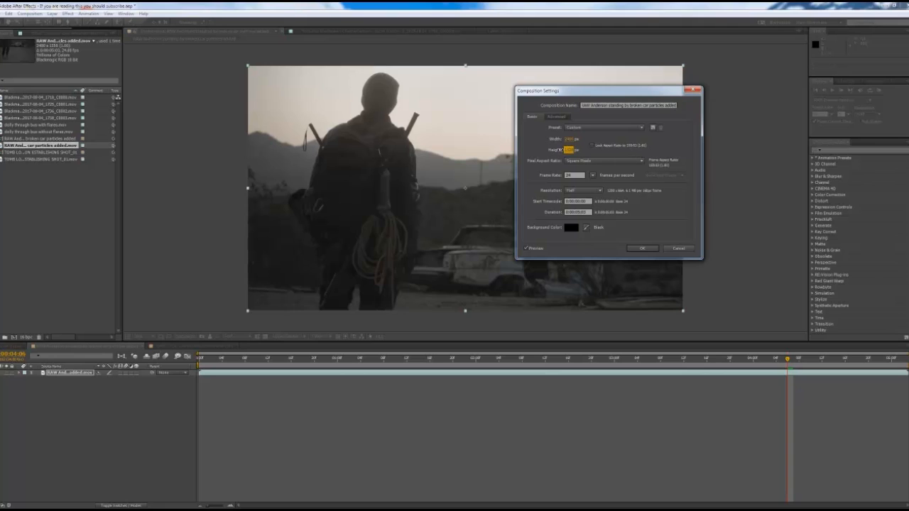
drag(559, 150, 452, 157)
click(642, 248)
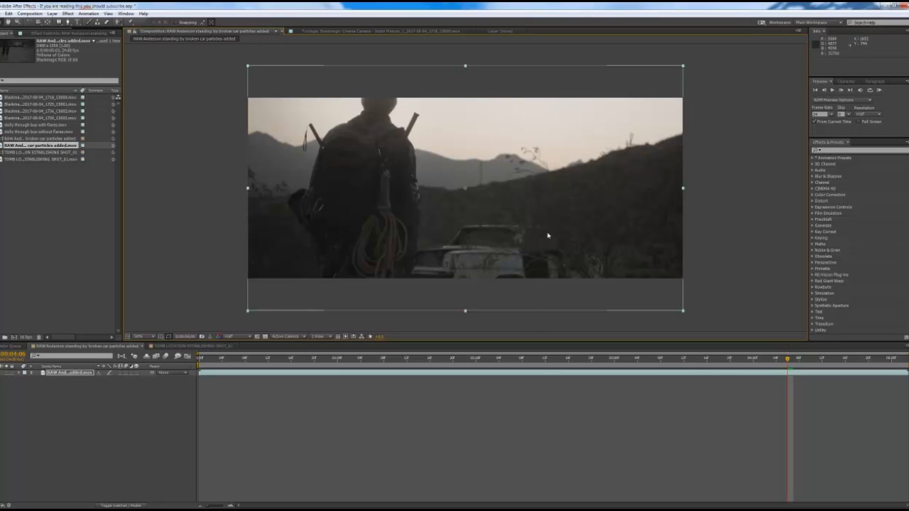
- Nudge the broken-car footage layer down within the cropped frame to show more of the man's head
key(shift+Down)
key(shift+Down)
key(shift+Down)
key(shift+Down)
key(shift+Down)
key(shift+Down)
key(shift+Down)
key(shift+Down)
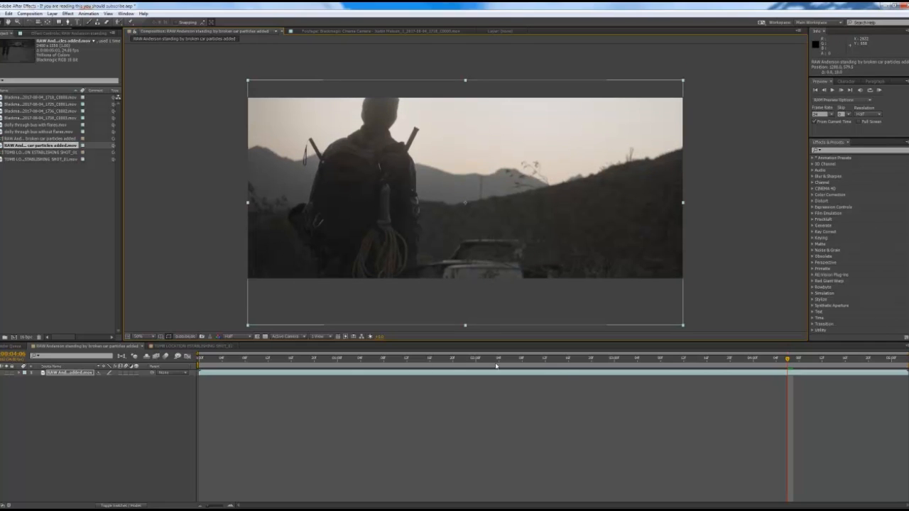
- Go to 3:20 on the timeline and fine-tune the layer's vertical position so the man's head sits just inside the frame
drag(724, 359, 730, 359)
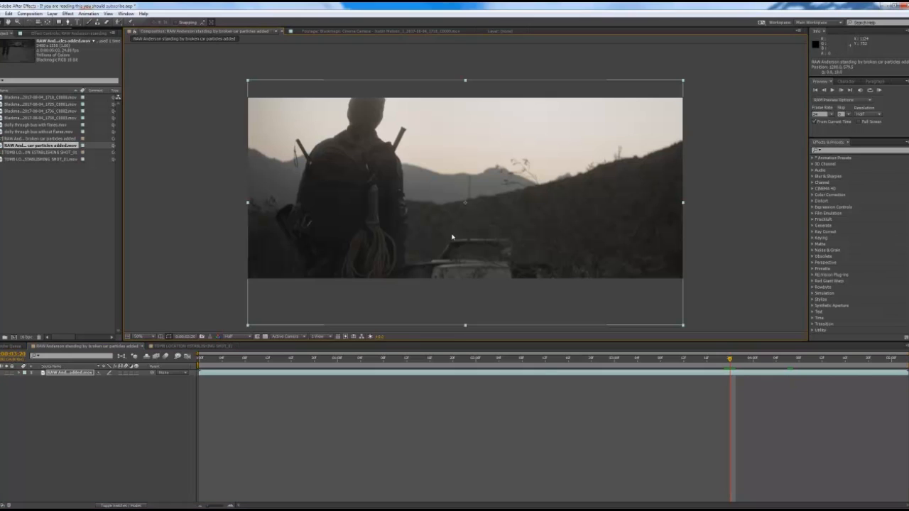
key(shift+Down)
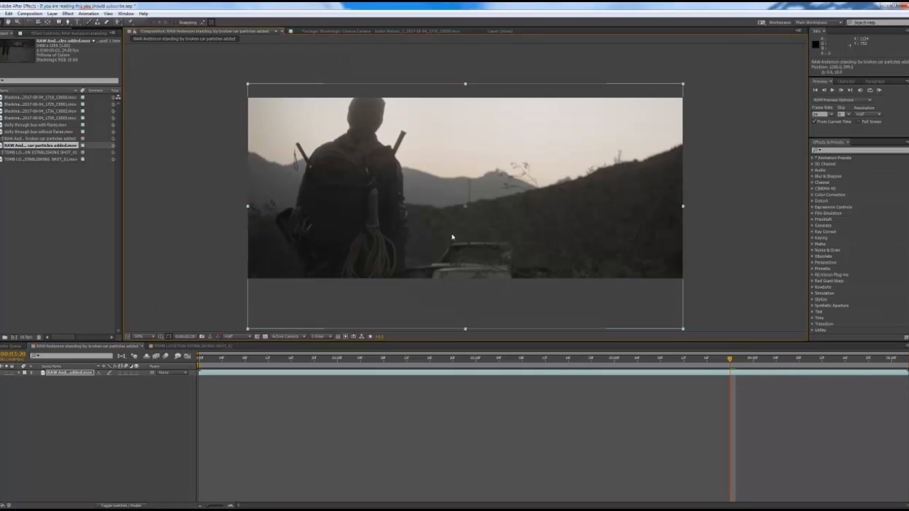
key(shift+Down)
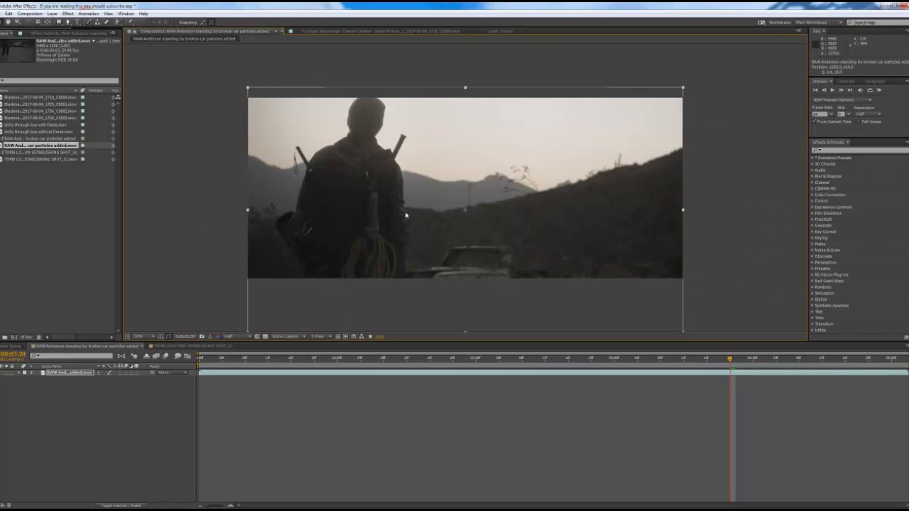
key(shift+Up)
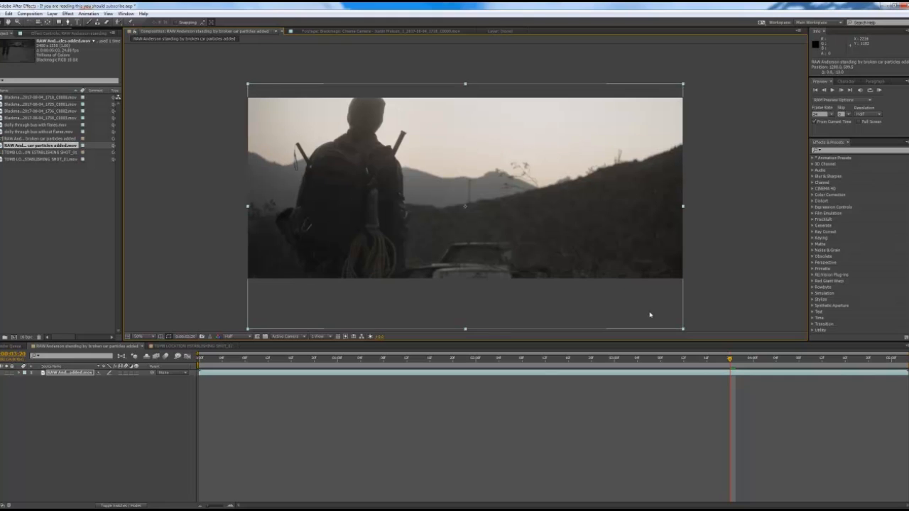
- Import the Cinemascope 2-35-1 Croplines.png image and overlay it on the footage in the TOMB LOCATION ESTABLISHING SHOT_01 composition
click(198, 346)
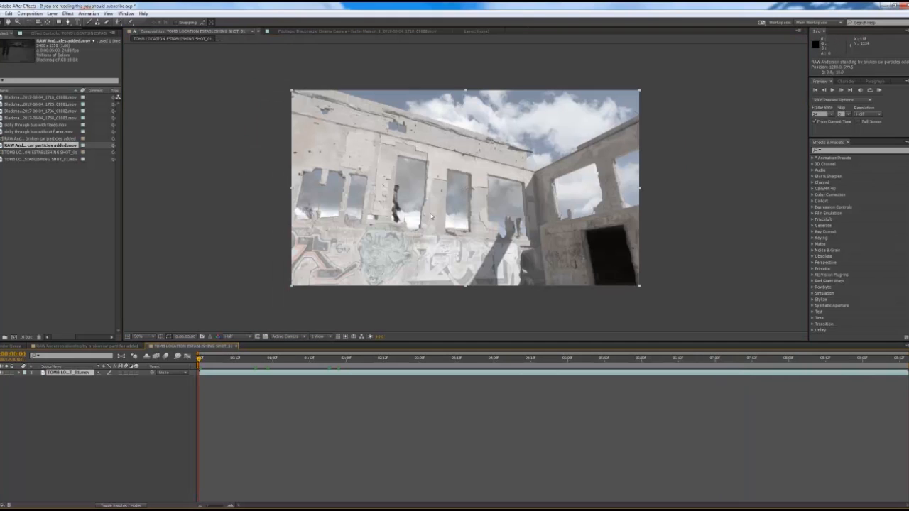
key(super)
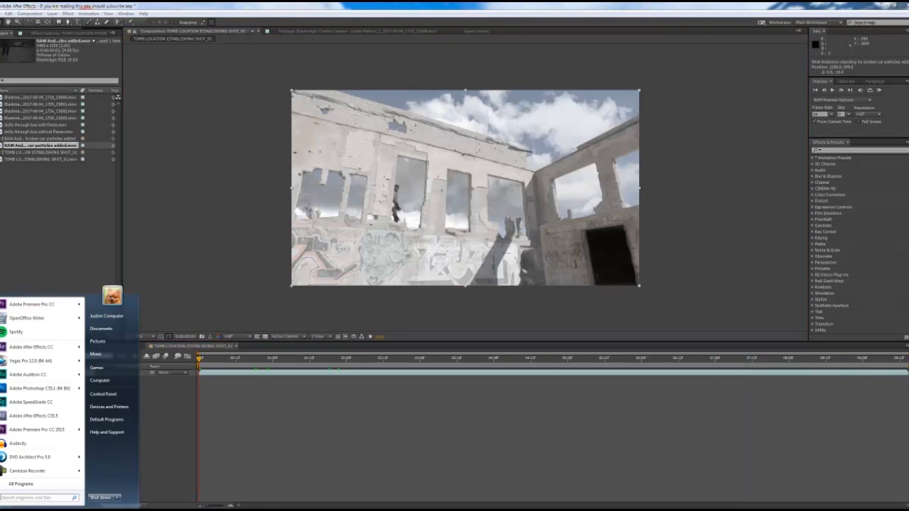
text(cinema)
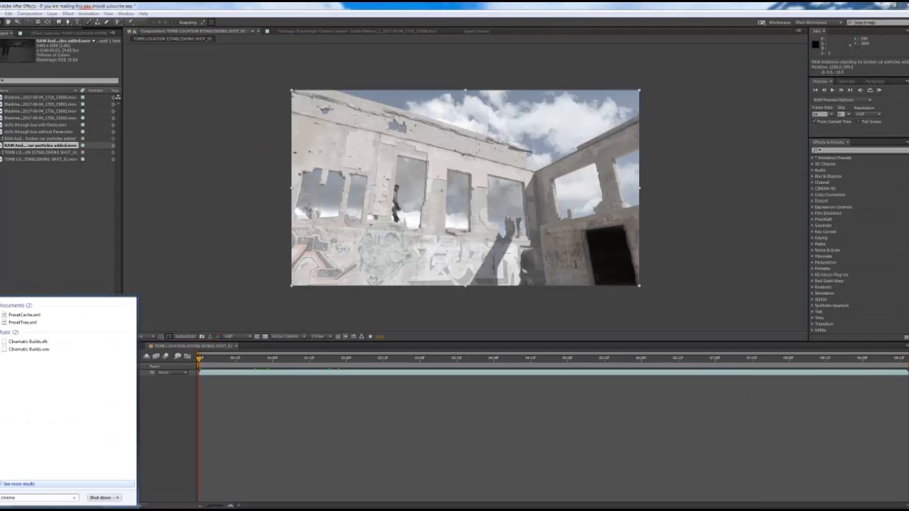
text(scope)
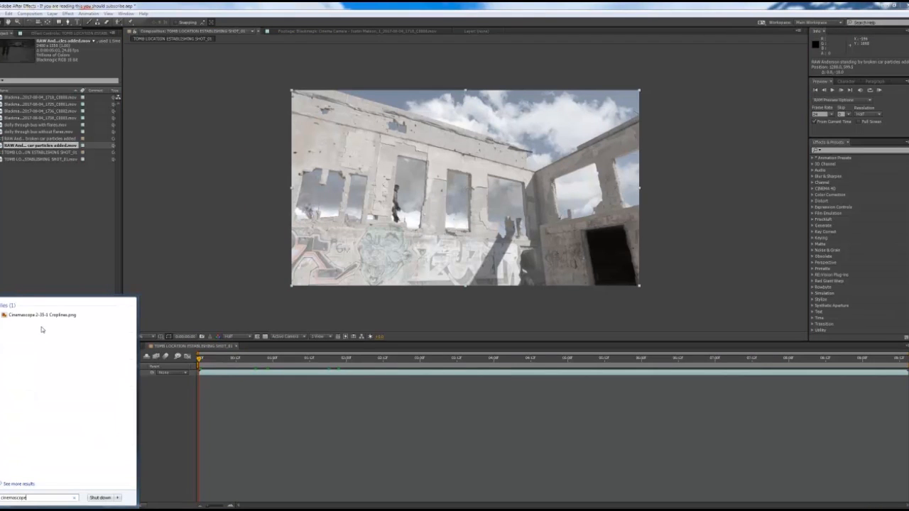
drag(40, 315, 38, 239)
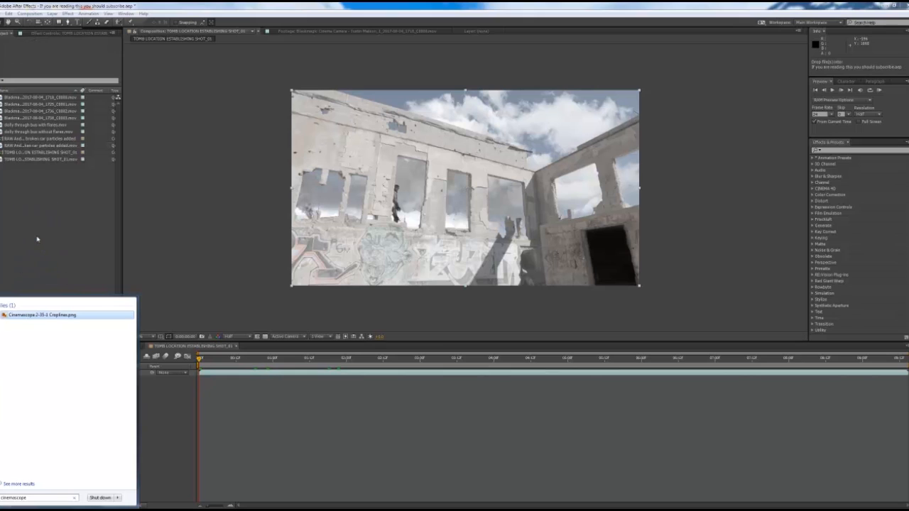
click(39, 239)
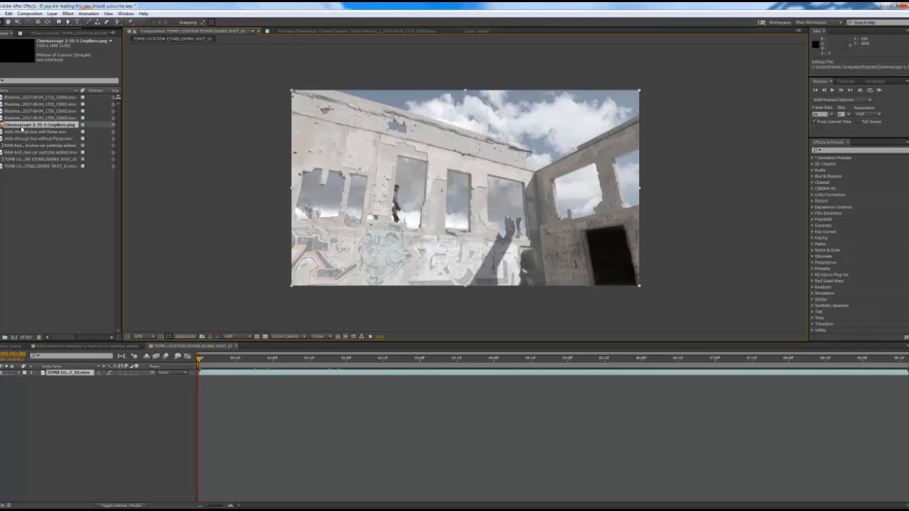
drag(22, 129, 472, 190)
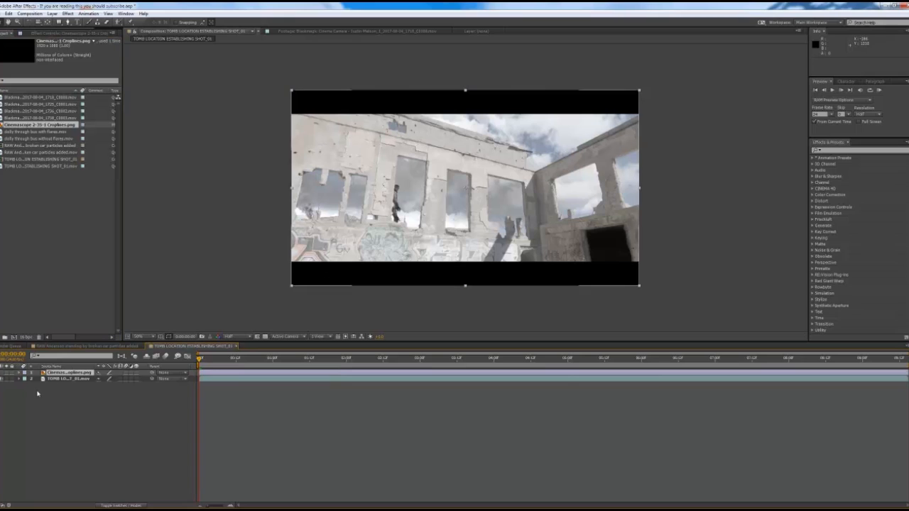
- Hide the tomb footage layer to inspect the crop bars over the transparency grid, and restore the normal view
click(2, 378)
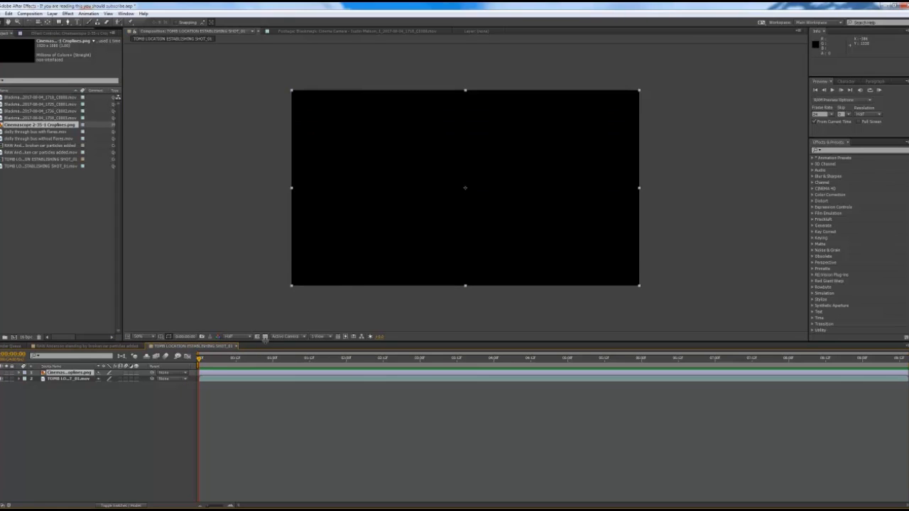
click(265, 336)
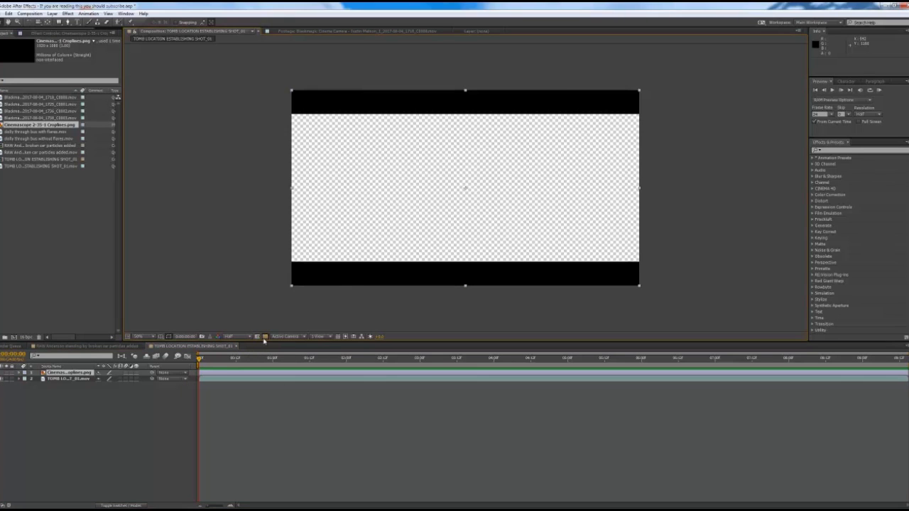
click(265, 336)
click(3, 378)
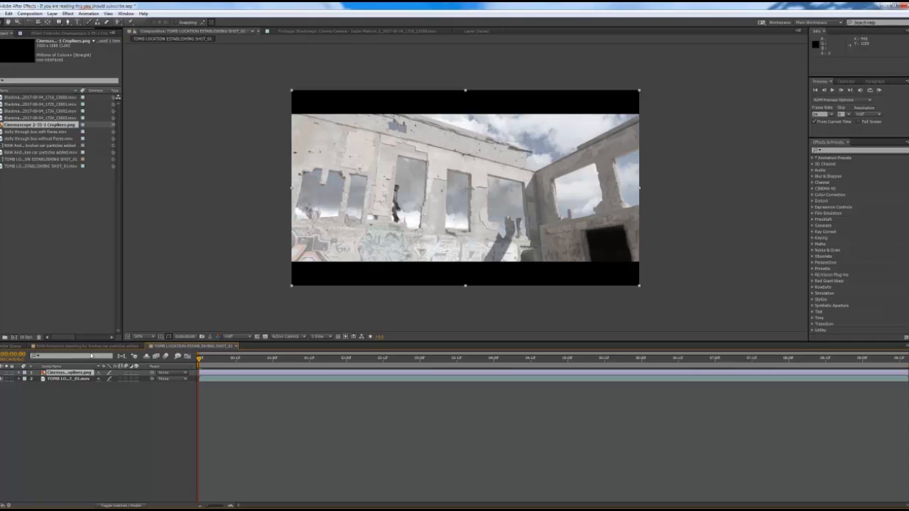
- Check the broken-car composition, return to the tomb composition and scrub it to 3:20 to review the letterboxed shot
click(128, 345)
click(165, 346)
drag(248, 361, 481, 377)
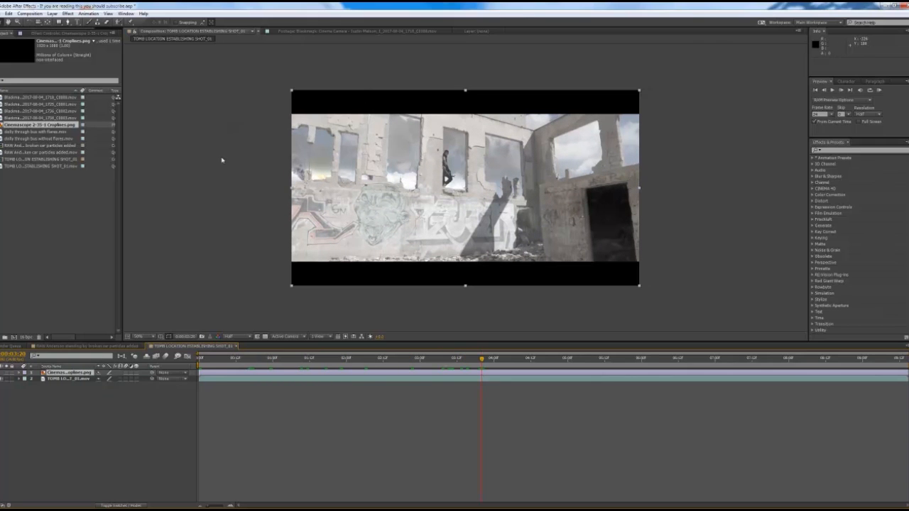
- Open the original Blackmagic clip C0000 from the project and scrub through it to review the raw building shot
double_click(42, 96)
drag(635, 321, 700, 321)
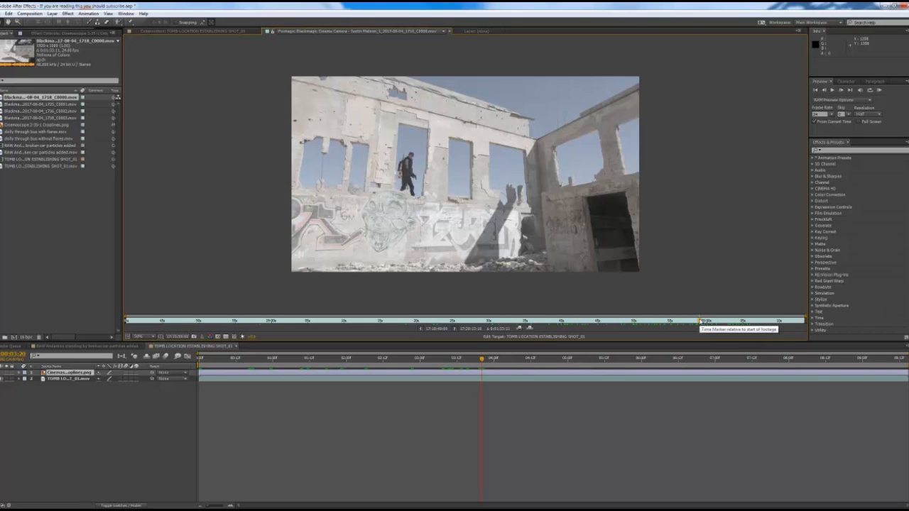
mouse_move(701, 321)
mouse_down()
mouse_move(684, 322)
mouse_move(743, 318)
mouse_up()
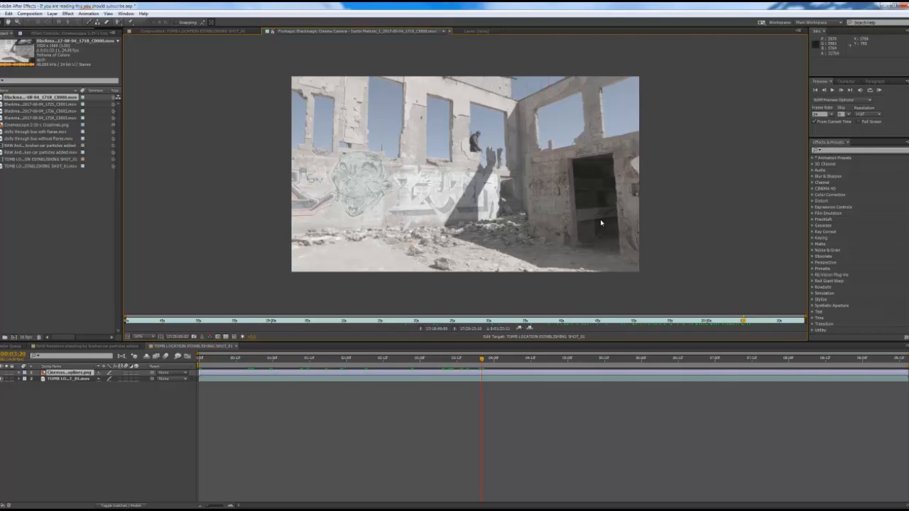
- Select the TOMB LOCATION ESTABLISHING SHOT_01.mov layer and search the effects for "film", clearing the search again
click(75, 379)
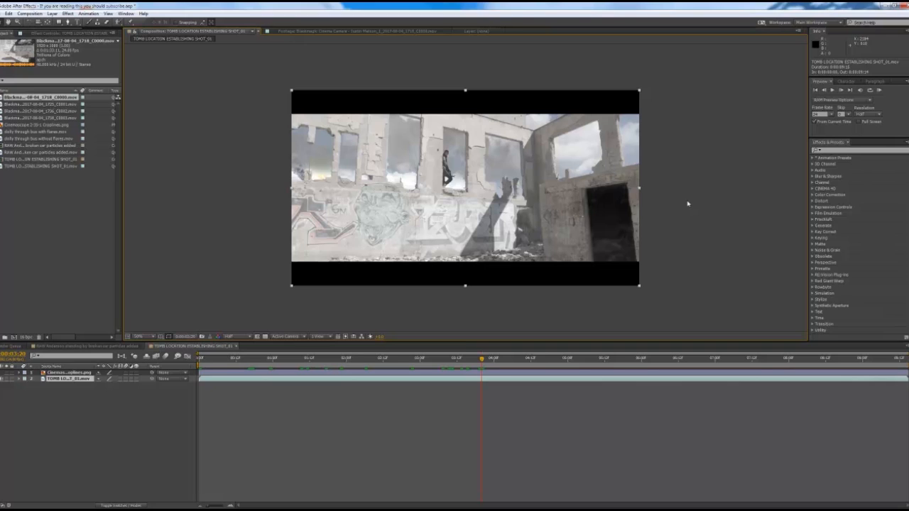
click(832, 150)
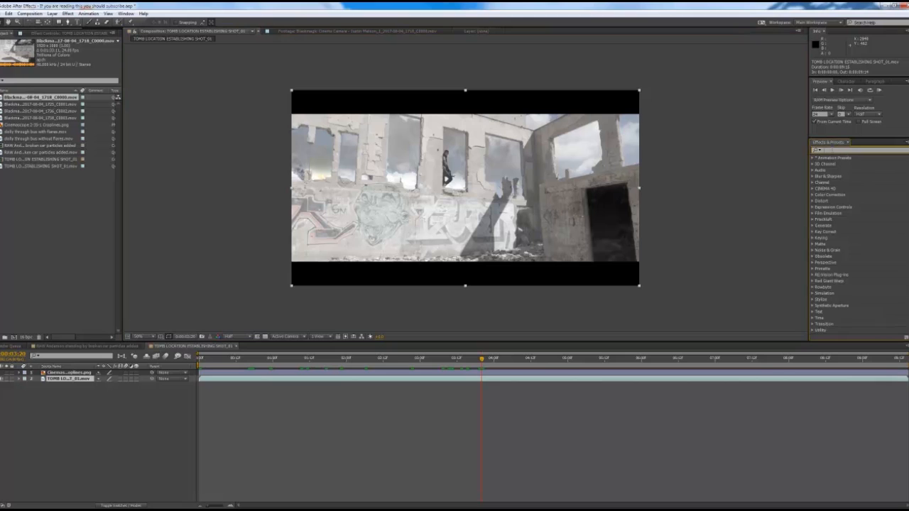
text(film)
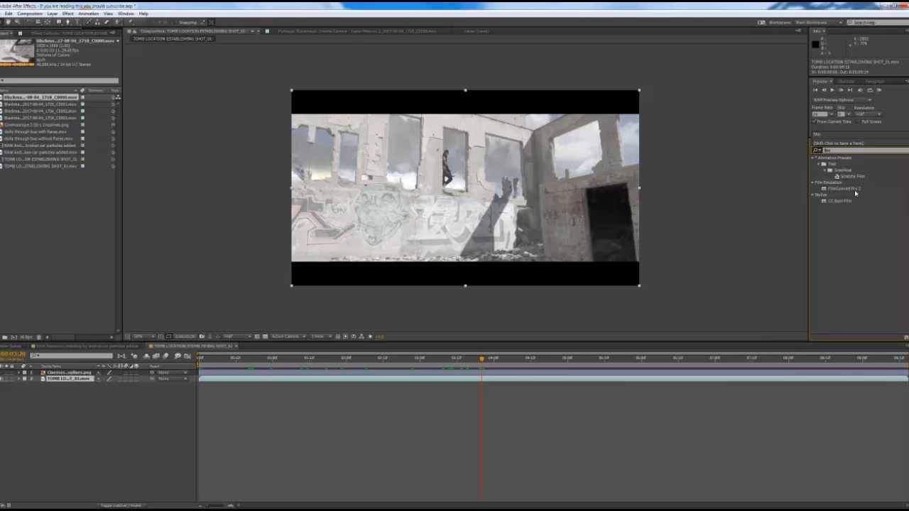
click(906, 150)
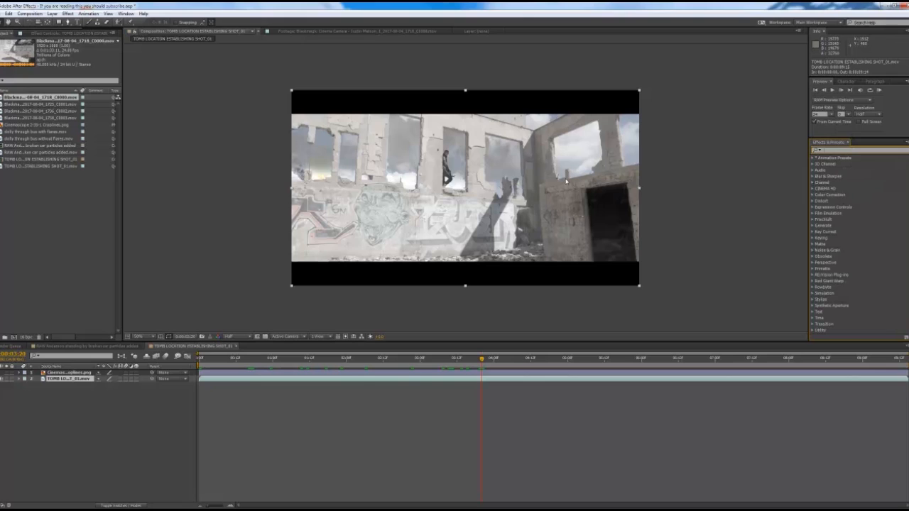
- Move the tomb composition to 4:13 and cycle the project's colour depth through its settings back to 16 bpc
click(534, 359)
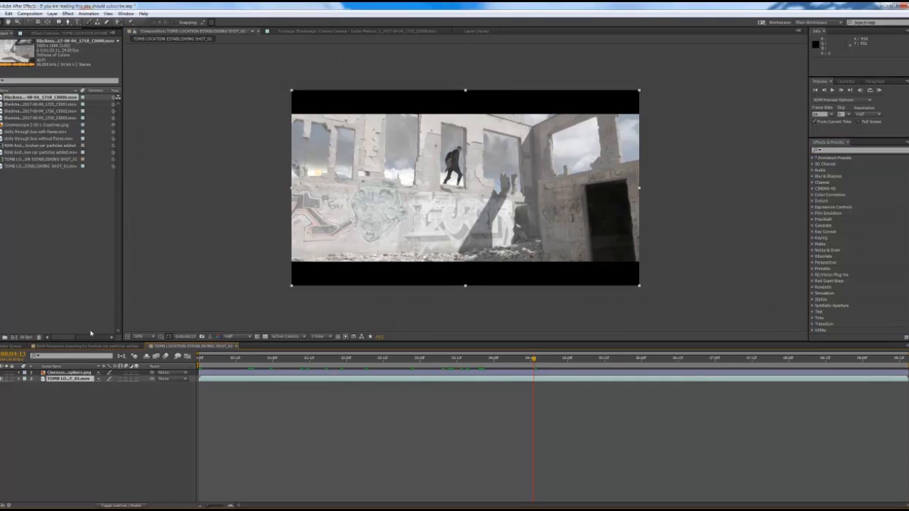
alt+click(27, 338)
alt+click(26, 337)
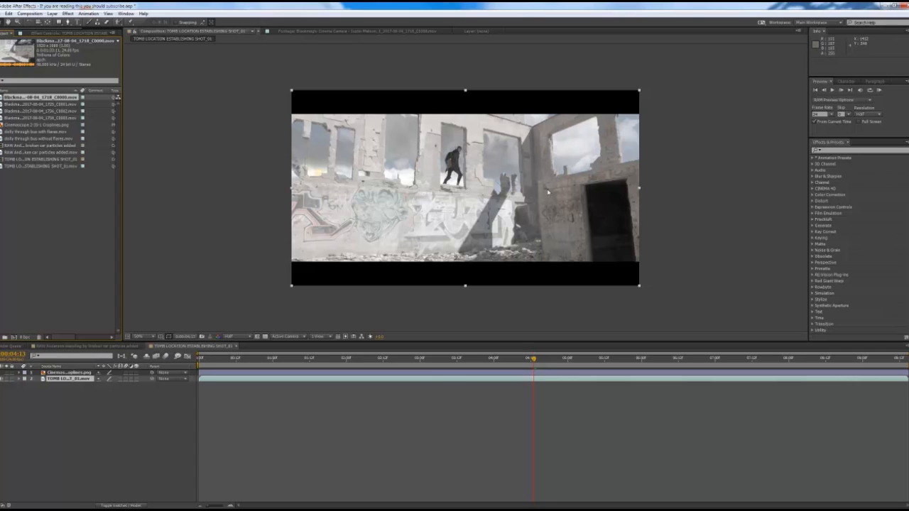
alt+click(27, 338)
- Find the SA Color Finesse 3 effect by searching for "fin" and apply it to the tomb footage
click(845, 150)
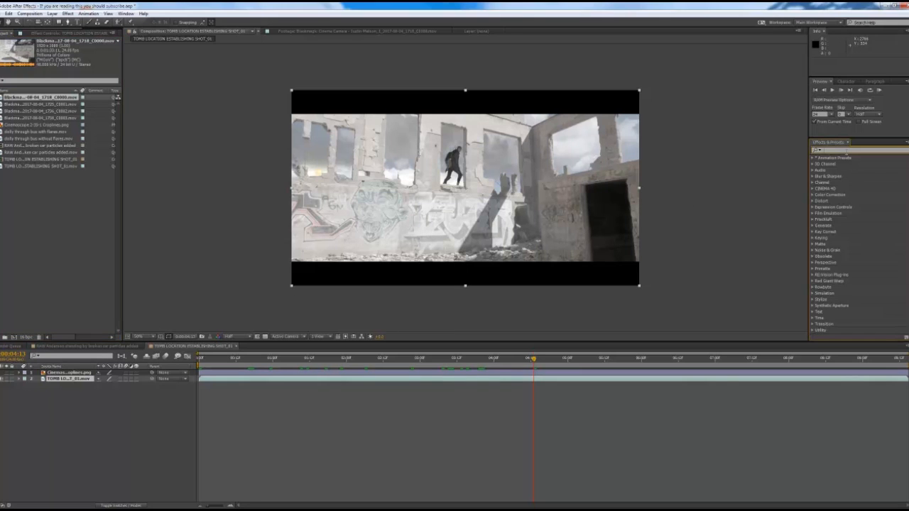
text(fin)
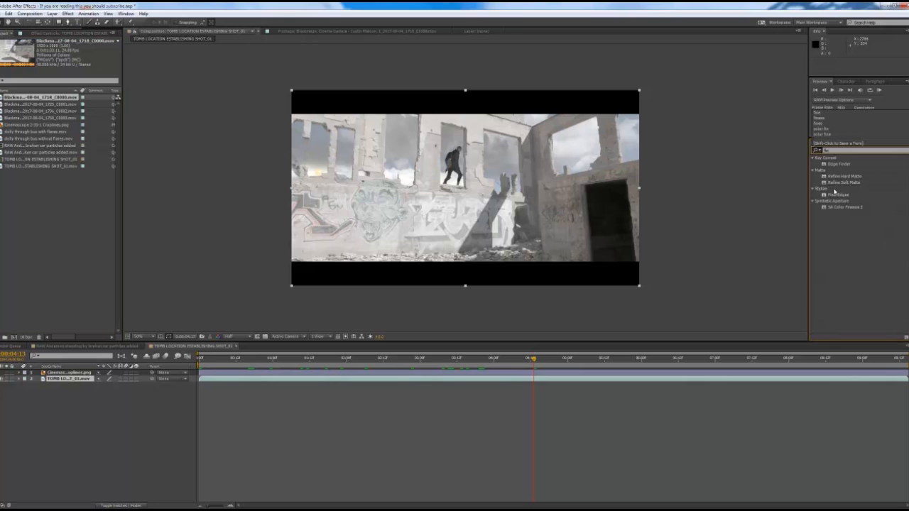
click(843, 207)
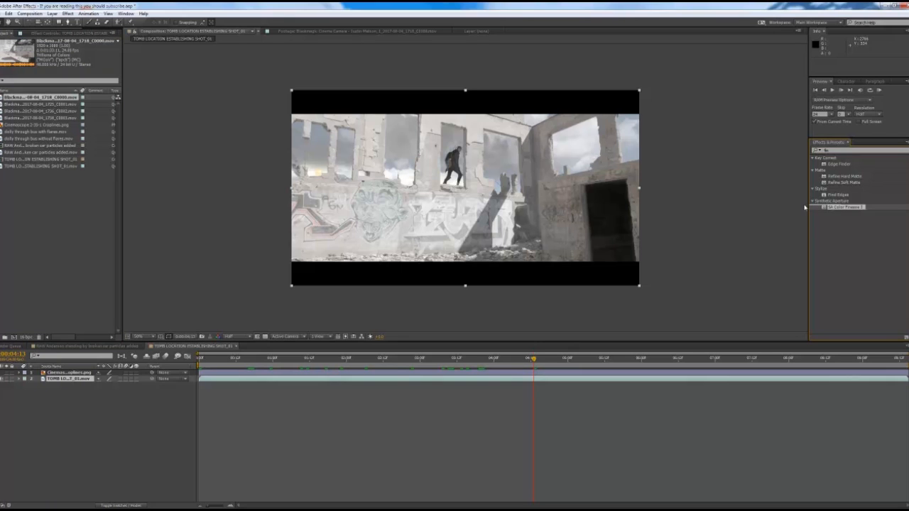
drag(858, 208, 497, 206)
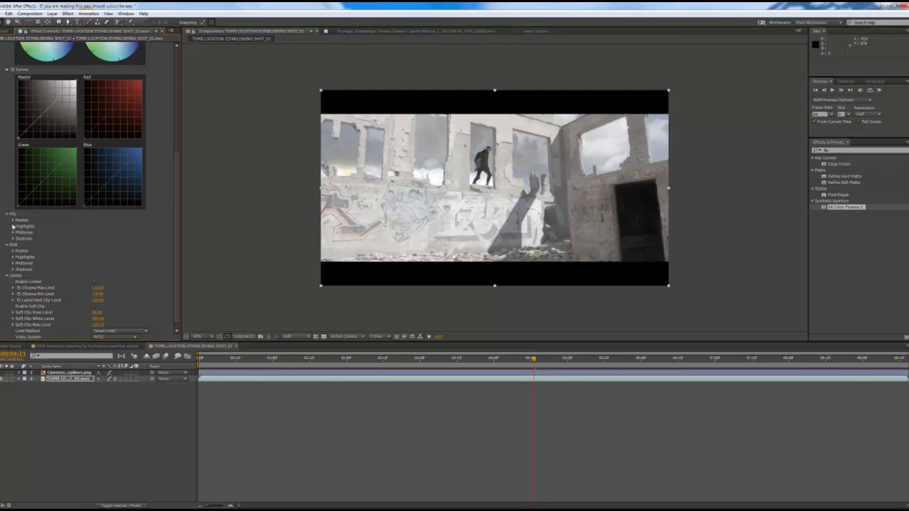
- Reveal Color Finesse's HSL and RGB master controls, then lower the RGB blue gain and master gamma to darken the shot
click(13, 221)
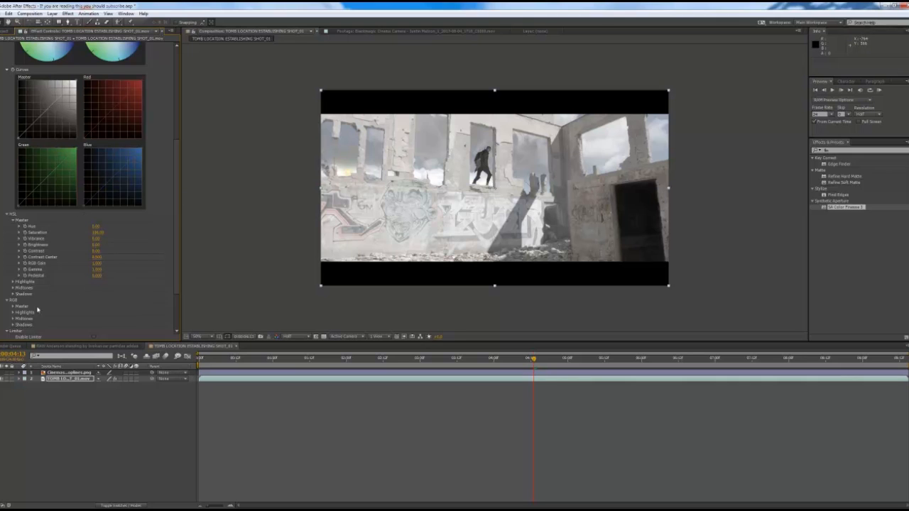
click(12, 306)
scroll(22, 308, down, 3)
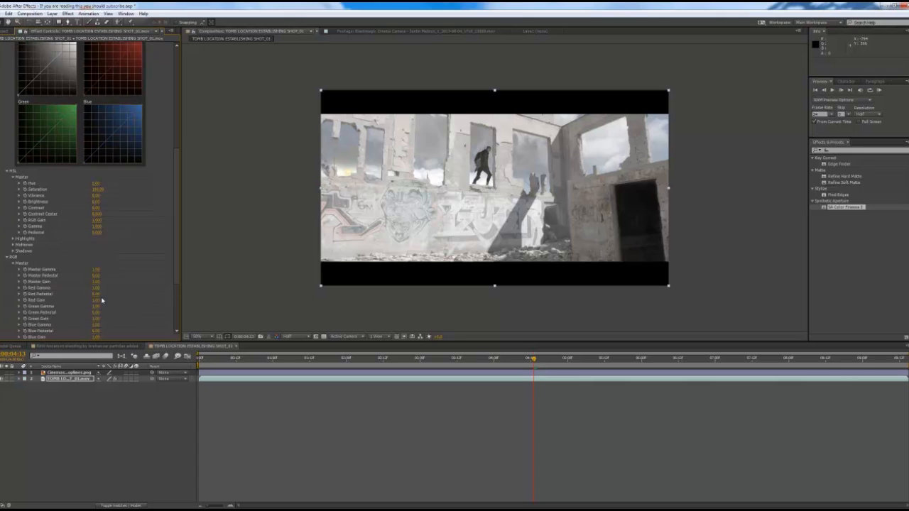
scroll(130, 291, down, 1)
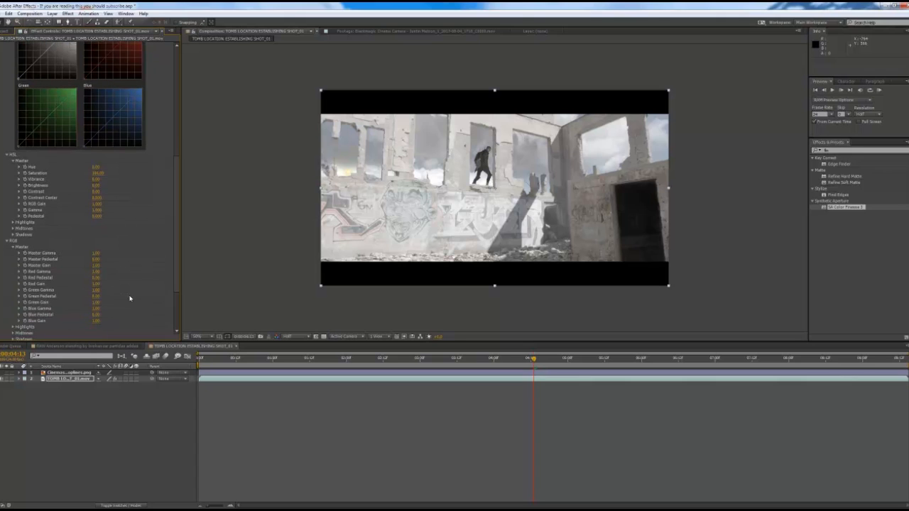
click(96, 321)
drag(97, 254, 87, 253)
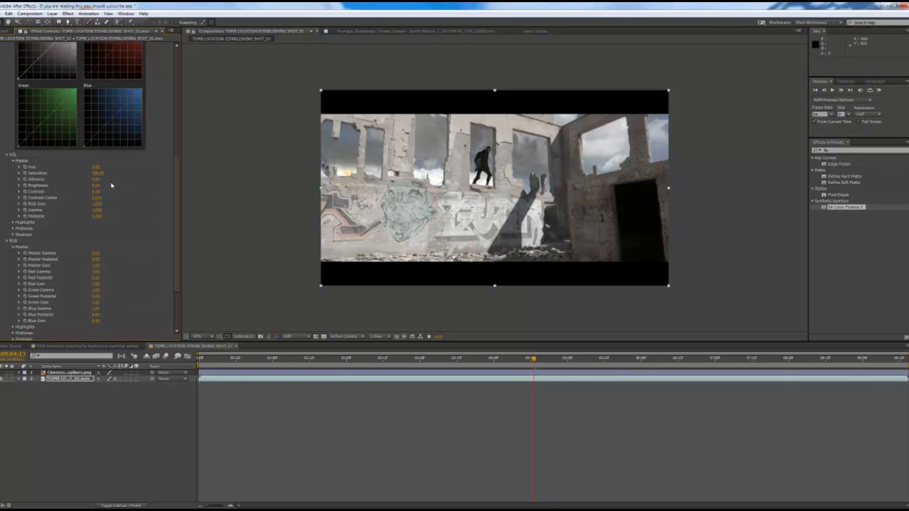
- In the HSL master controls, lower the gamma and saturation and raise the contrast to about 41
click(97, 211)
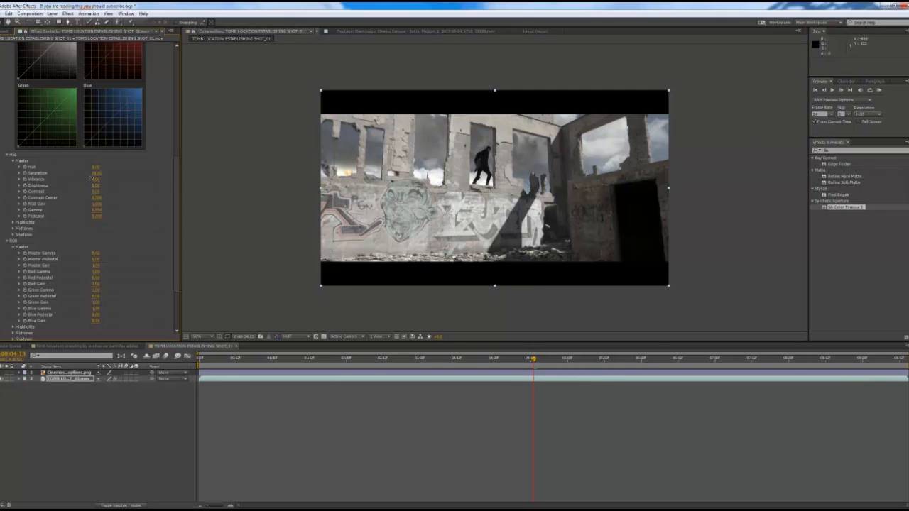
drag(91, 178, 90, 179)
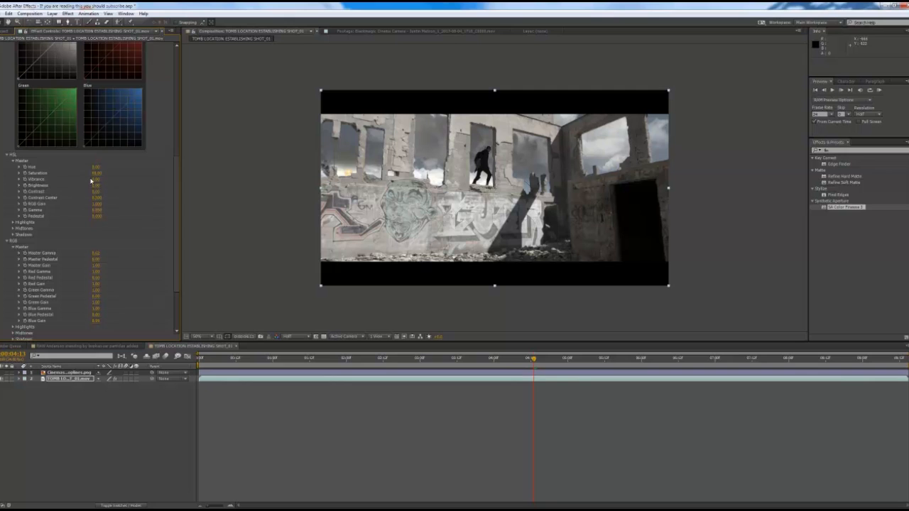
click(97, 192)
drag(101, 191, 112, 190)
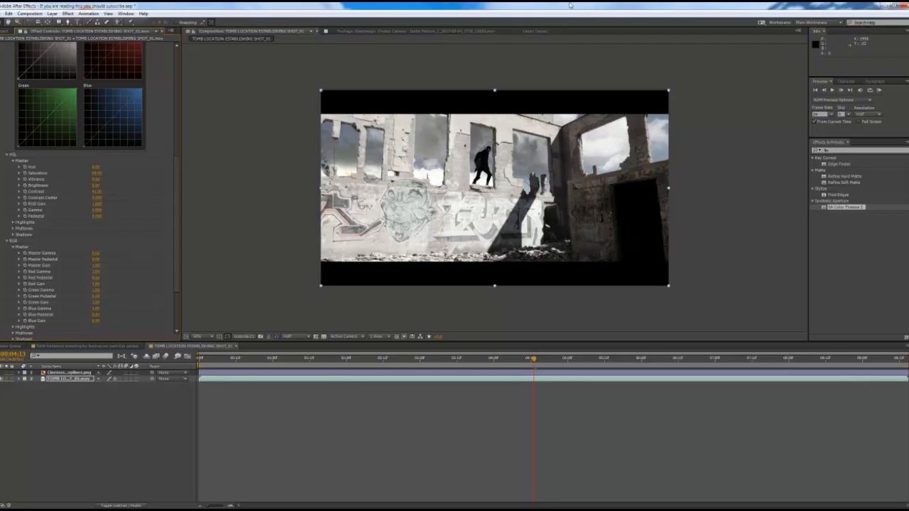
- Slightly lower the RGB master gain and adjust the master gamma of the RGB midtones
scroll(73, 169, down, 2)
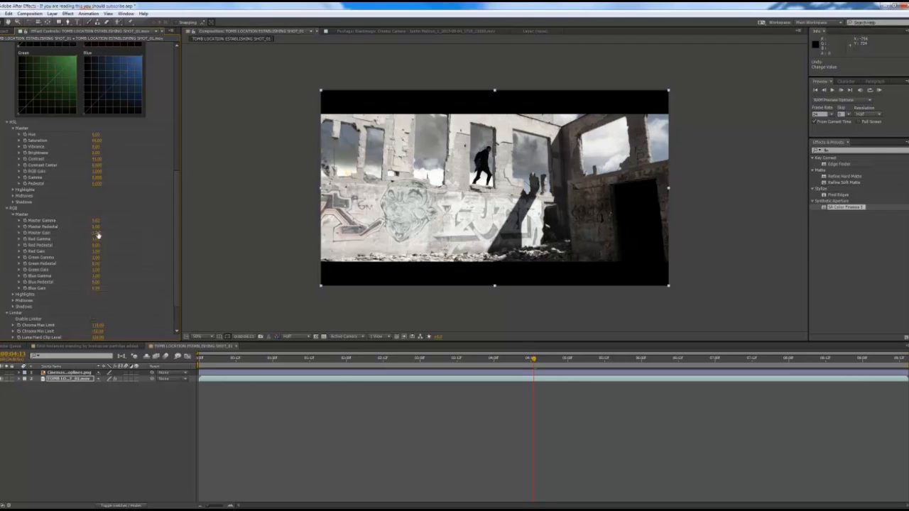
drag(98, 234, 92, 233)
drag(96, 233, 96, 234)
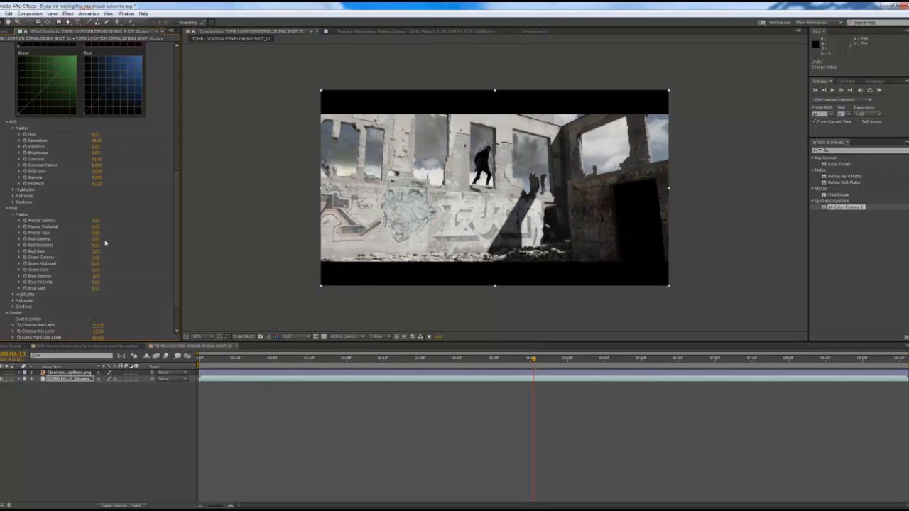
click(13, 301)
scroll(162, 280, down, 3)
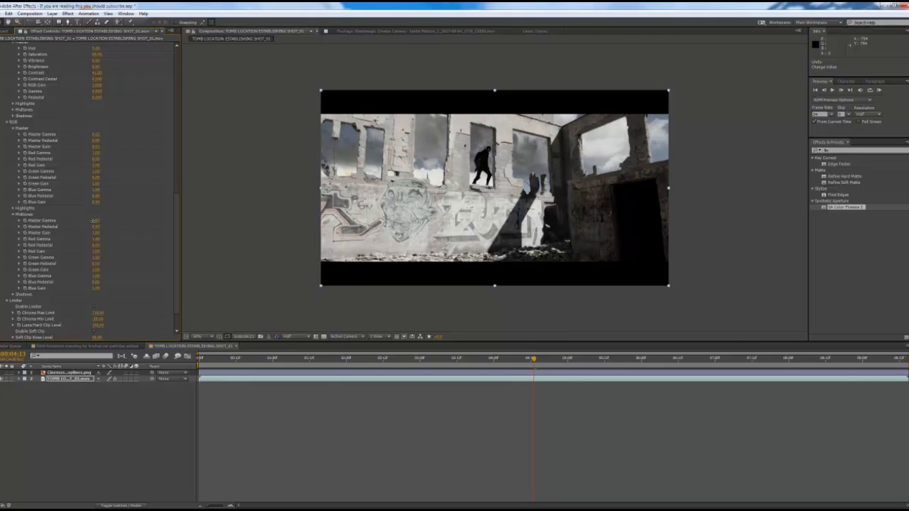
- Lower the master gamma and blue gain of the RGB highlights, and warm the image with higher master red and green gamma
click(14, 208)
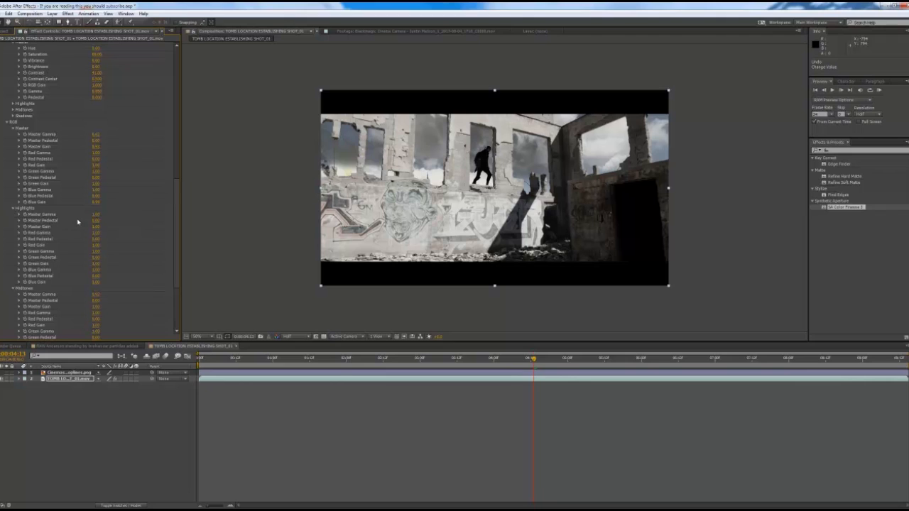
drag(86, 214, 75, 214)
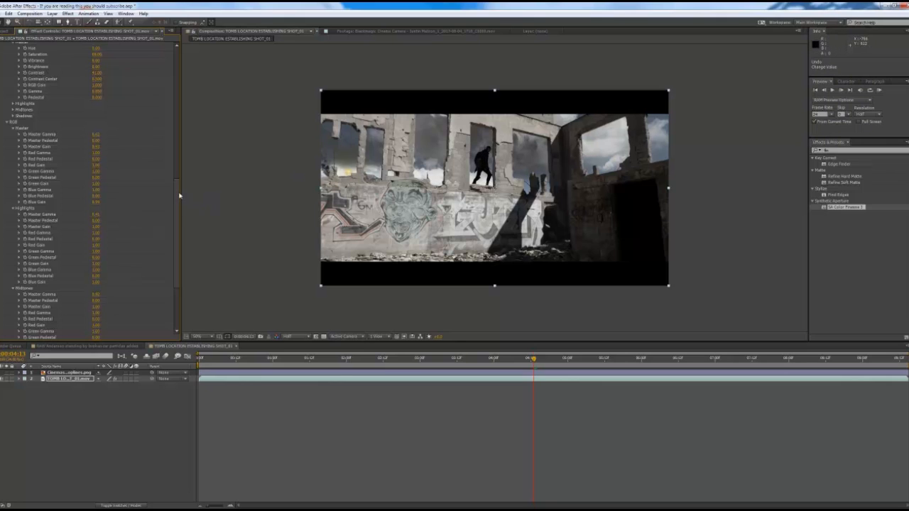
drag(178, 195, 177, 202)
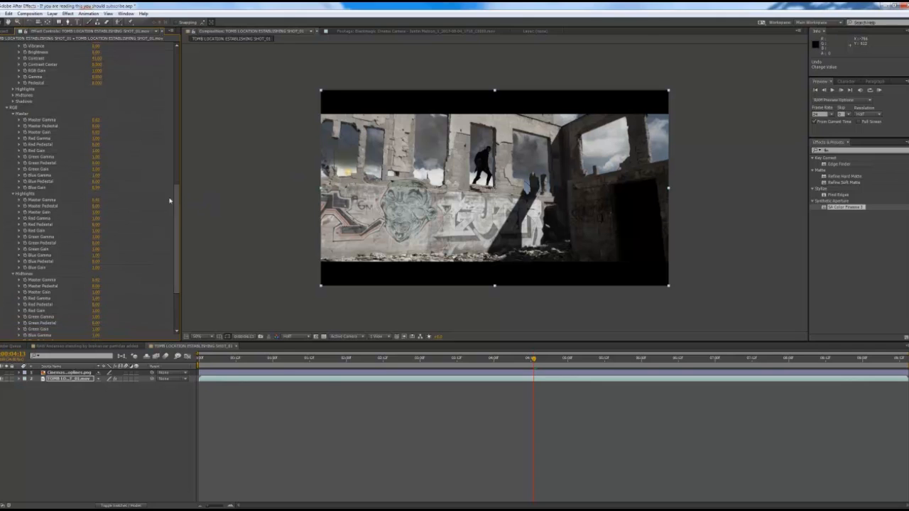
click(98, 269)
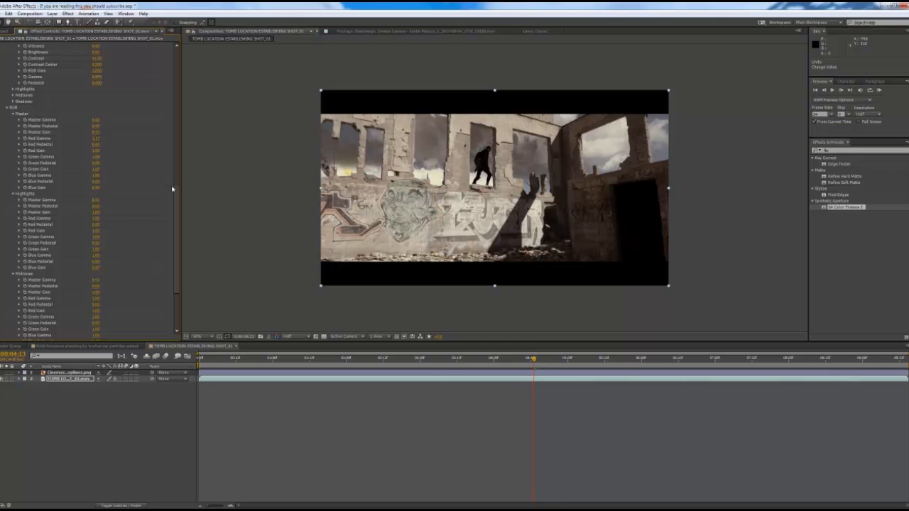
- Reveal the RGB shadows controls, enable the limiter and lower its chroma max limit
scroll(92, 213, down, 3)
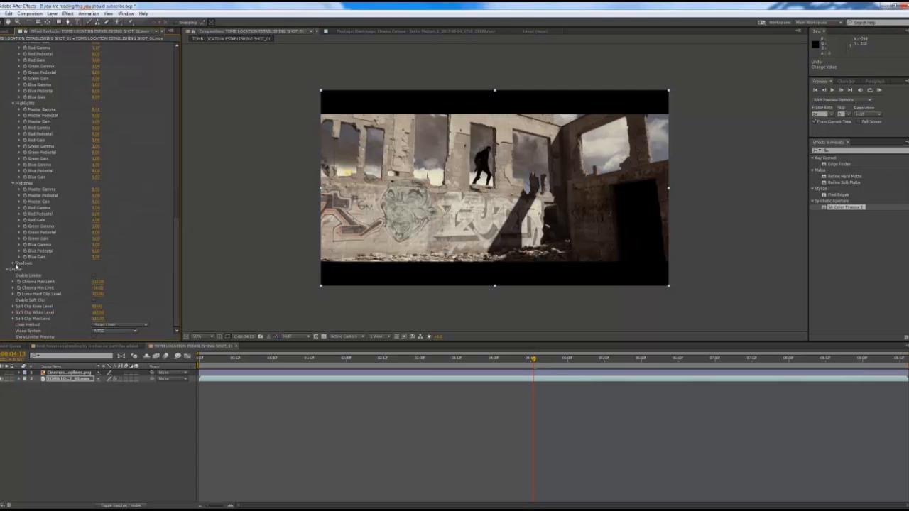
click(13, 263)
scroll(161, 258, down, 1)
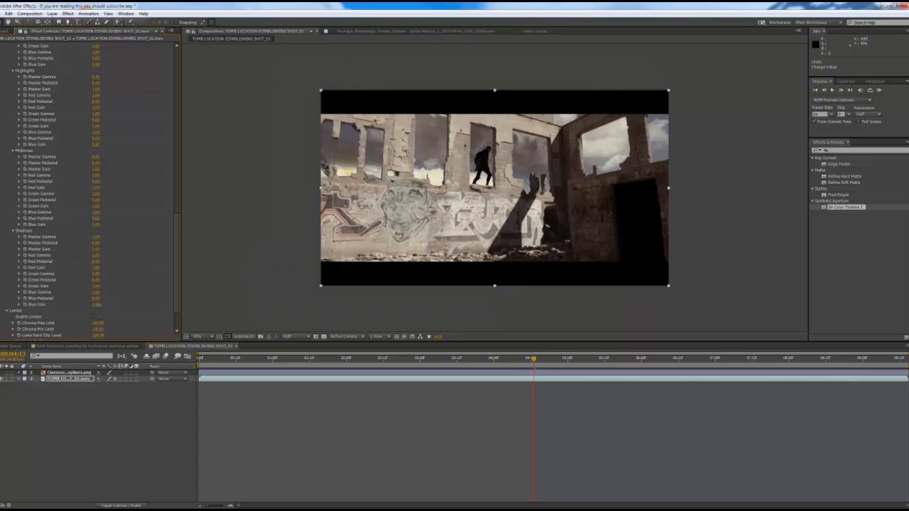
scroll(129, 288, down, 2)
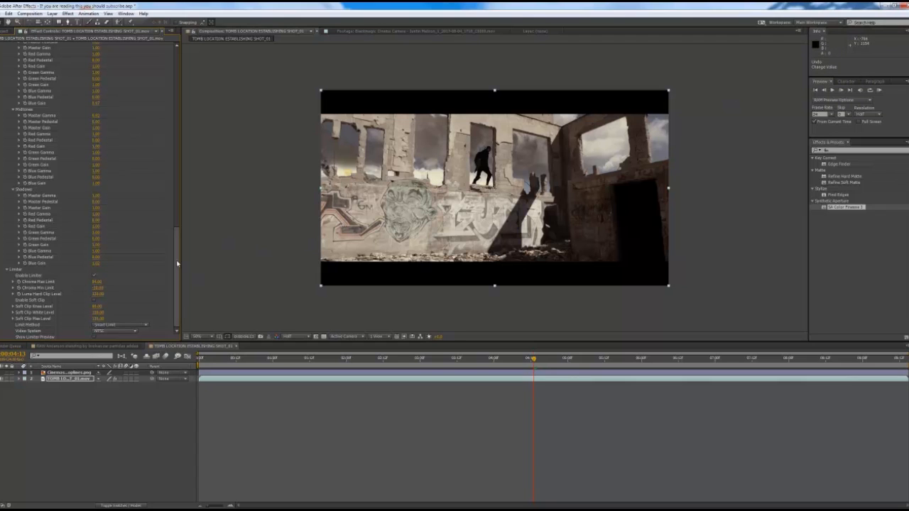
- Return to the HSL section, reveal its highlights and midtones controls, and adjust the midtones saturation
scroll(178, 264, up, 2)
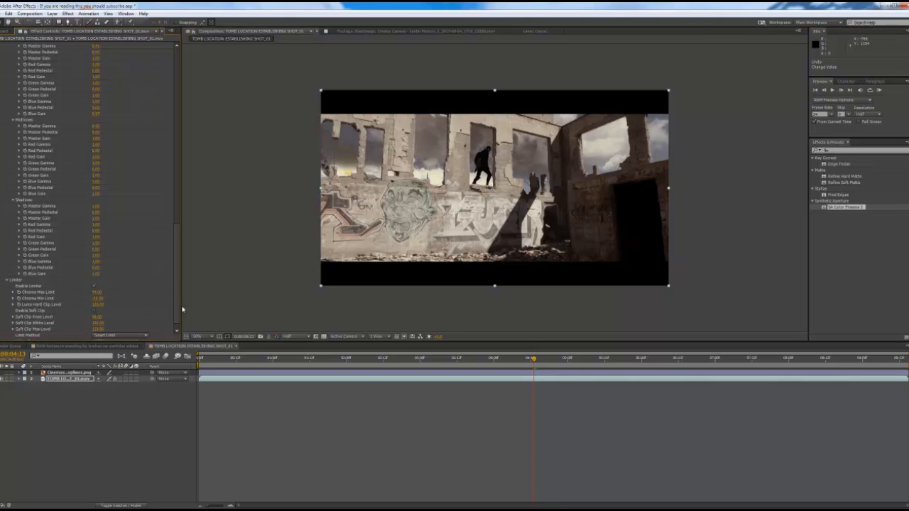
scroll(179, 297, up, 1)
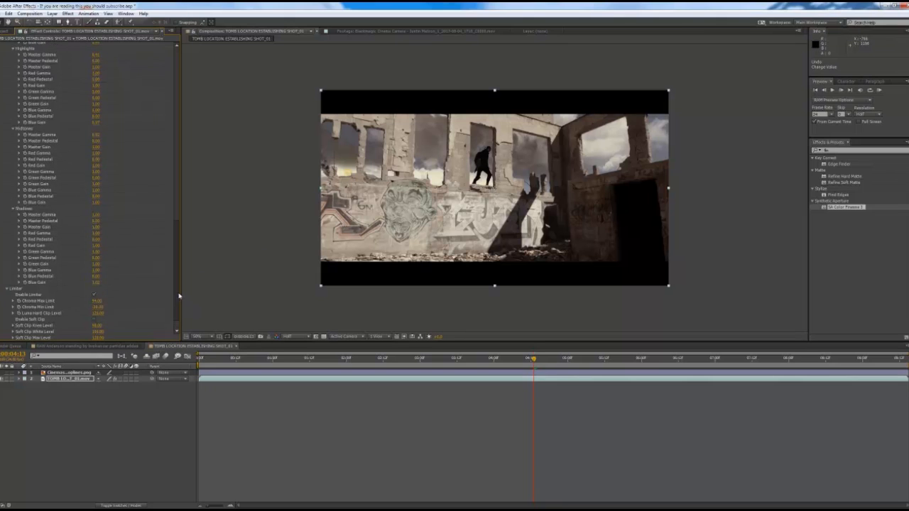
drag(179, 296, 173, 198)
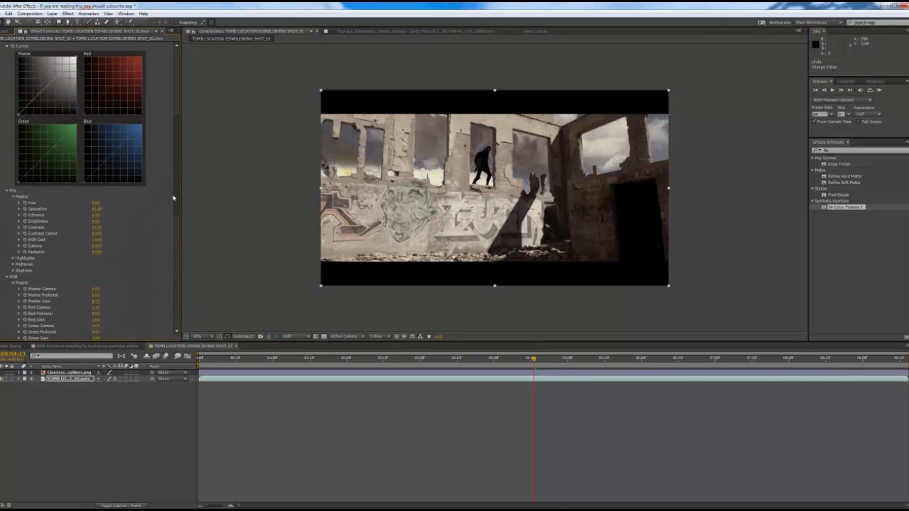
click(13, 258)
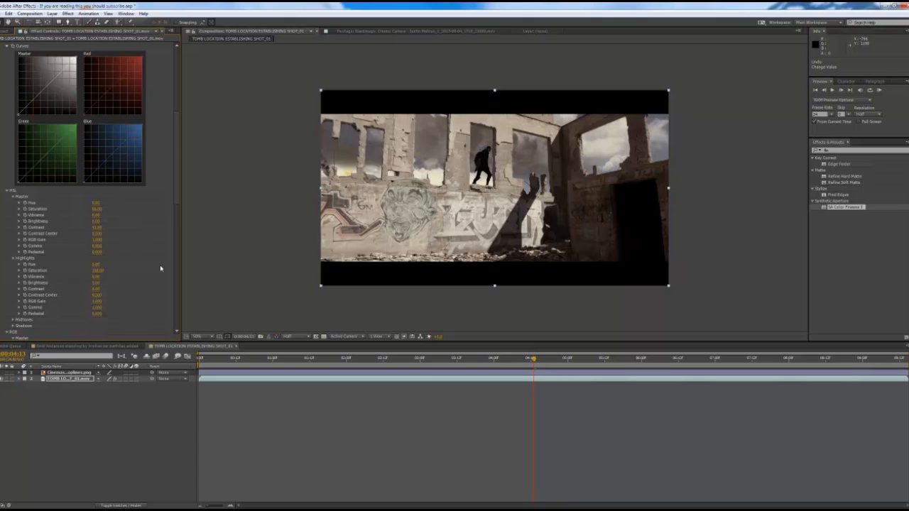
scroll(160, 265, down, 3)
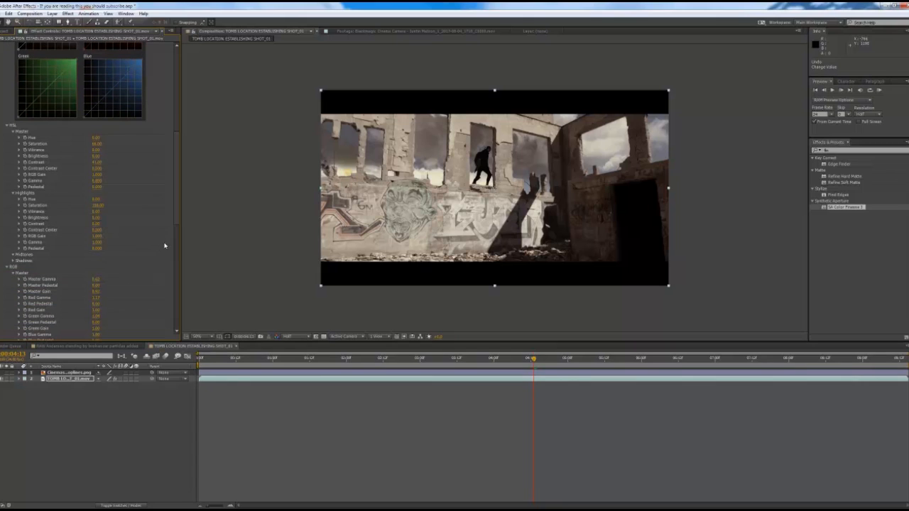
scroll(157, 245, down, 2)
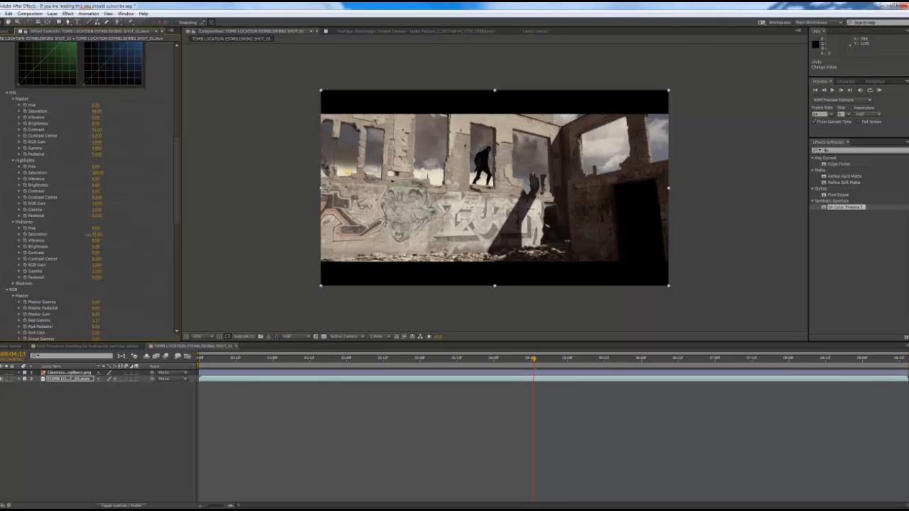
drag(88, 234, 156, 250)
- Lower the HSL master vibrance below zero and fine-tune the master contrast center
mouse_move(91, 113)
mouse_down()
mouse_move(138, 113)
mouse_move(86, 117)
mouse_up()
mouse_move(98, 136)
mouse_down()
mouse_move(86, 136)
mouse_move(109, 136)
mouse_move(101, 136)
mouse_up()
- Reveal the HSL shadows controls and adjust the shadows gamma
scroll(143, 221, down, 1)
click(12, 267)
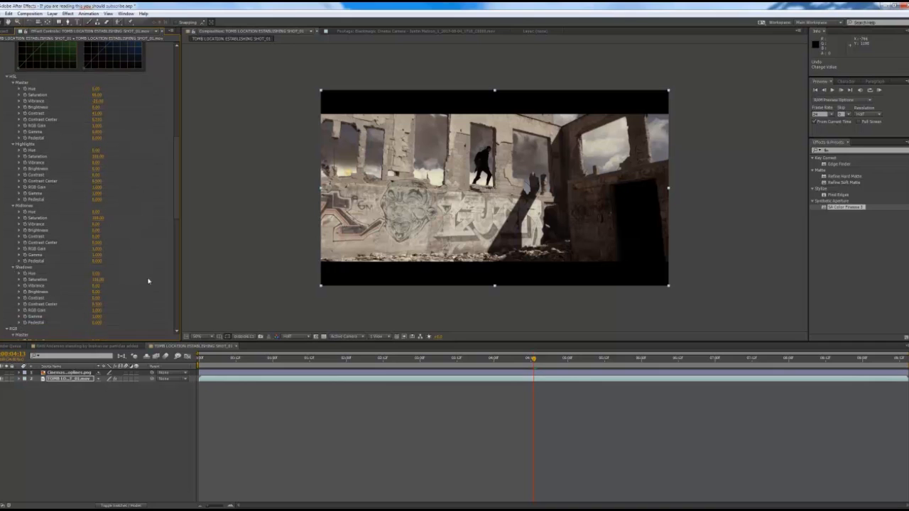
drag(97, 317, 140, 312)
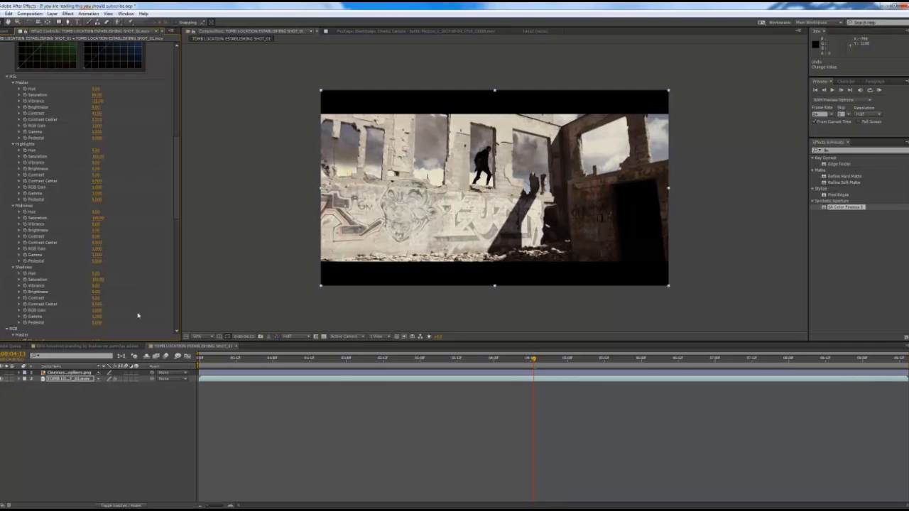
- Undo the last HSL value change and fine-tune the highlights, shadows and master hue offsets
key(ctrl+z)
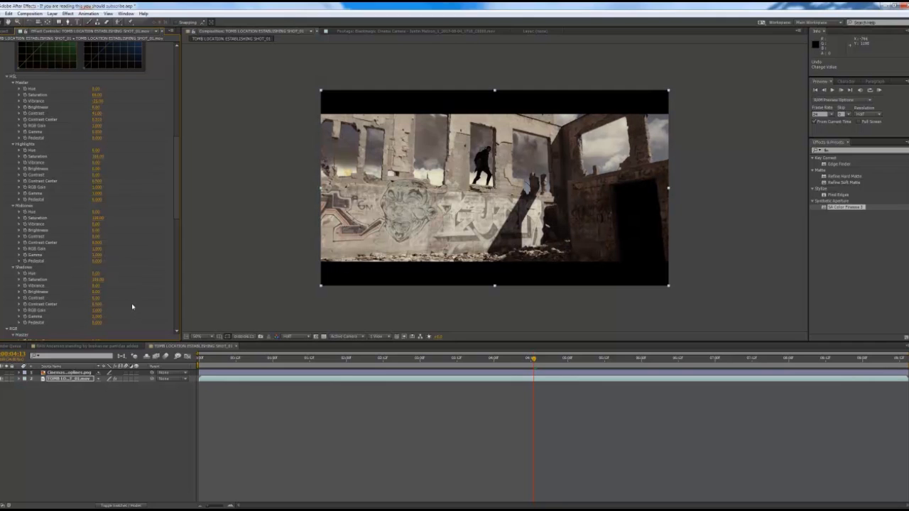
scroll(138, 296, up, 5)
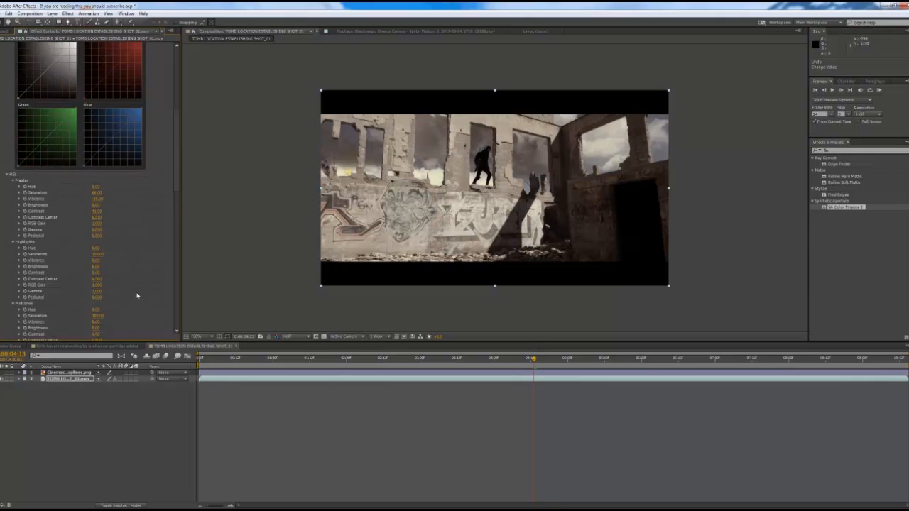
scroll(153, 276, up, 3)
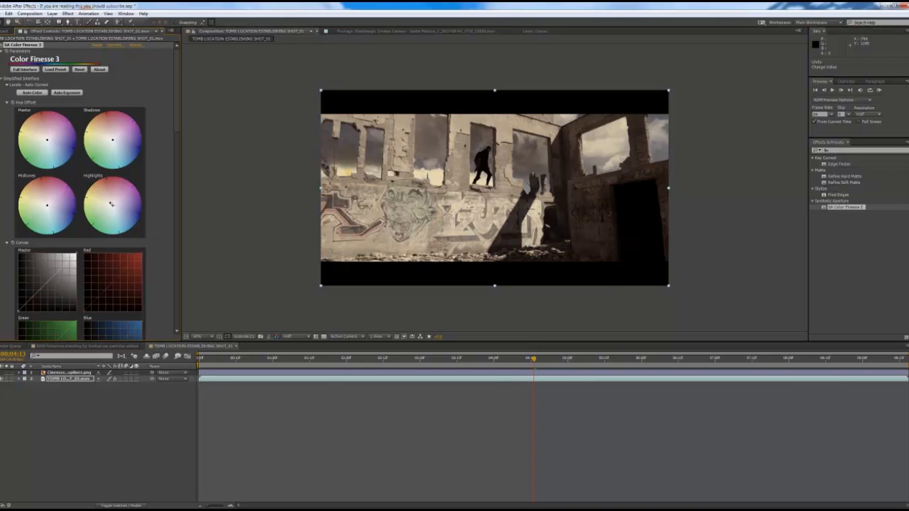
mouse_move(111, 205)
mouse_down()
mouse_move(125, 210)
mouse_move(114, 207)
mouse_up()
mouse_move(111, 138)
mouse_down()
mouse_move(90, 118)
mouse_move(110, 138)
mouse_up()
drag(48, 141, 45, 139)
- Shape the master curve with points in its shadows, midtones and highlights, and adjust the red curve's midpoint
scroll(149, 166, down, 5)
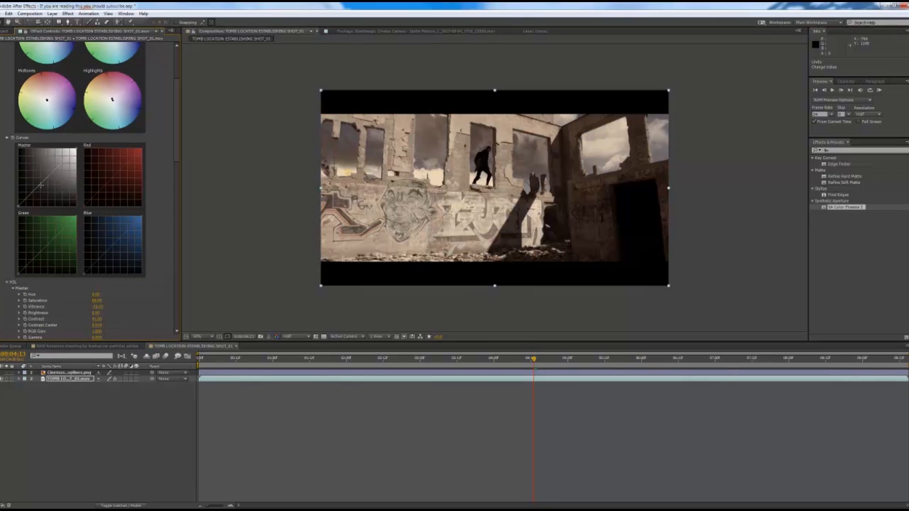
click(43, 182)
drag(42, 181, 29, 194)
drag(62, 160, 66, 160)
drag(111, 175, 114, 177)
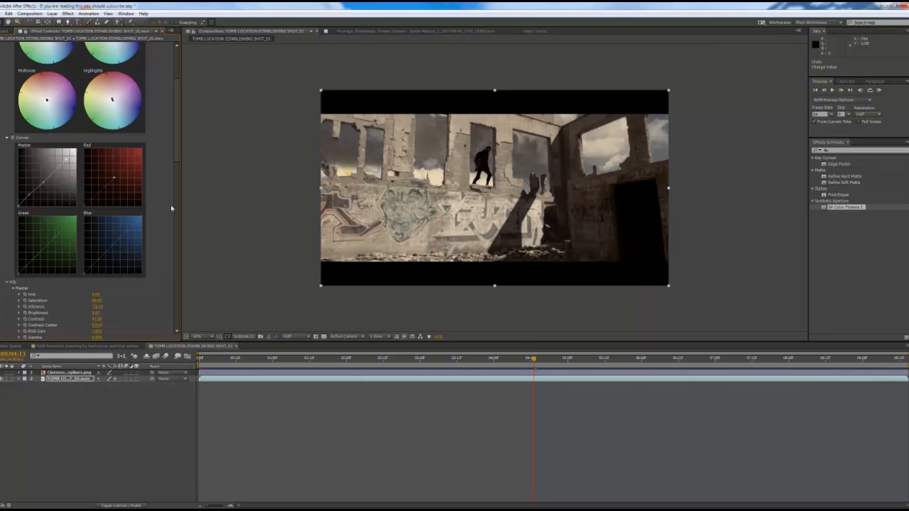
- Collapse the SA Color Finesse 3 settings and add the Hue/Saturation effect to the tomb establishing shot
scroll(176, 160, down, 1)
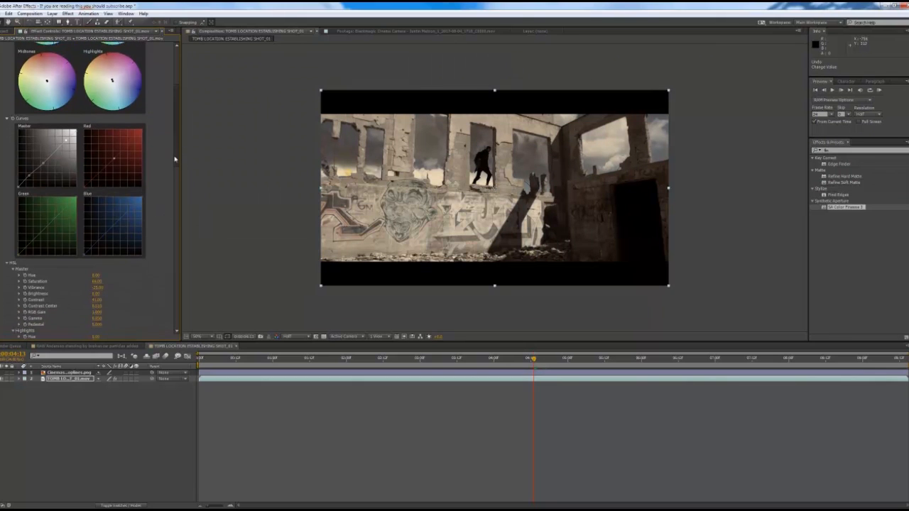
scroll(175, 160, down, 3)
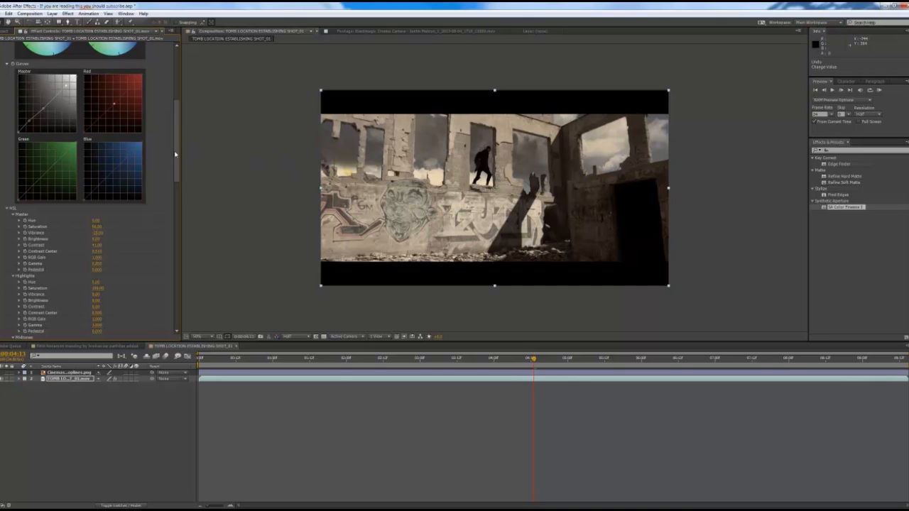
scroll(175, 154, up, 5)
click(0, 45)
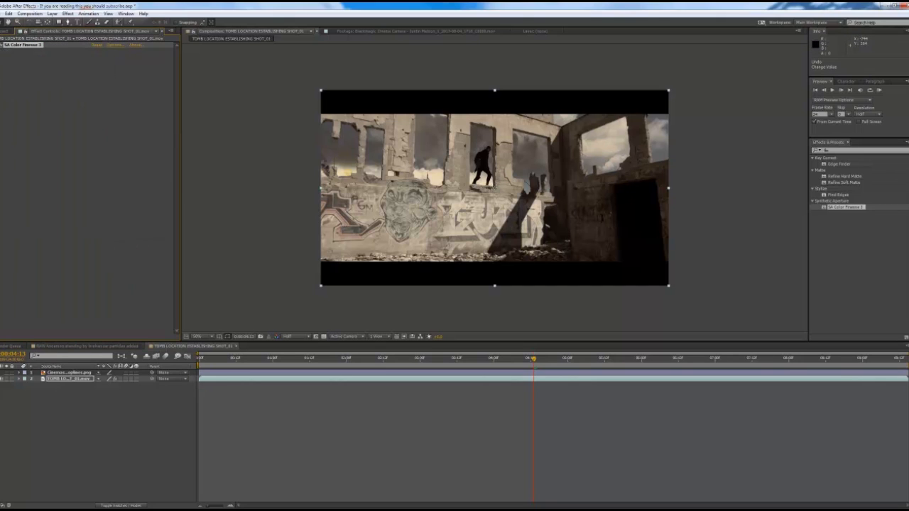
click(42, 149)
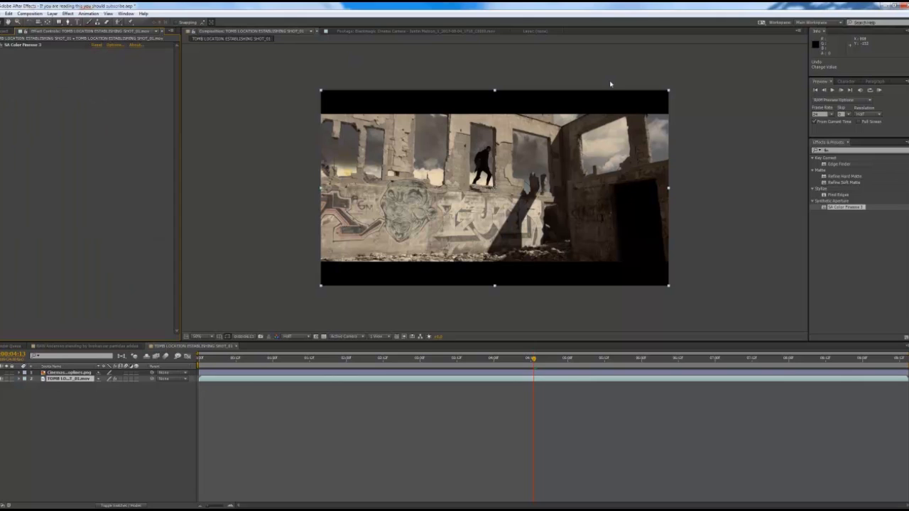
click(841, 150)
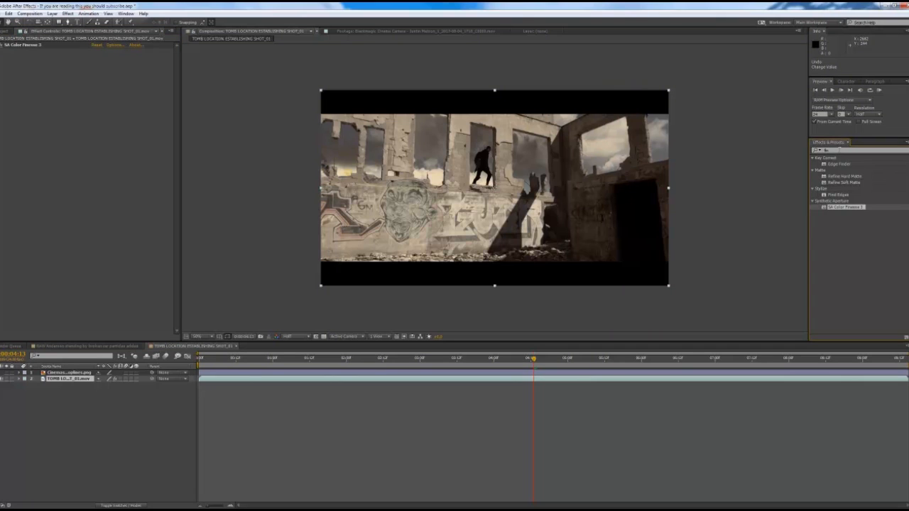
text(hue)
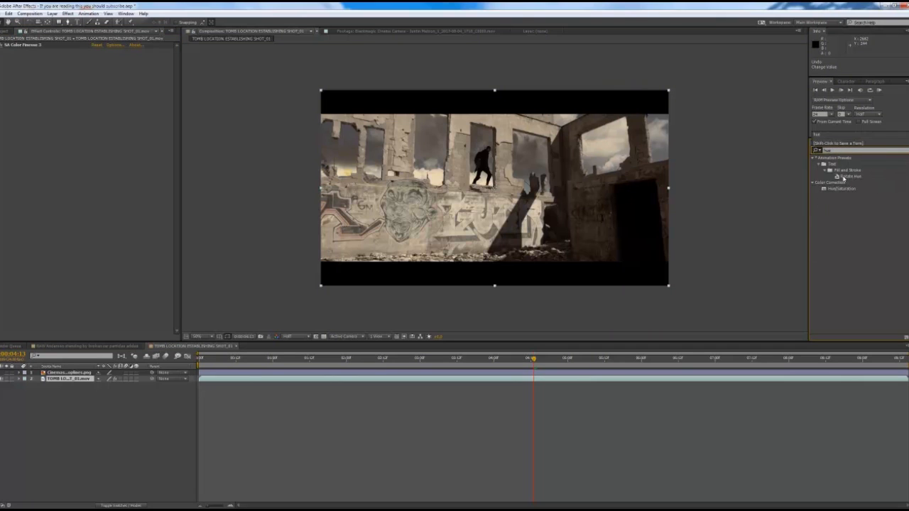
drag(841, 188, 78, 116)
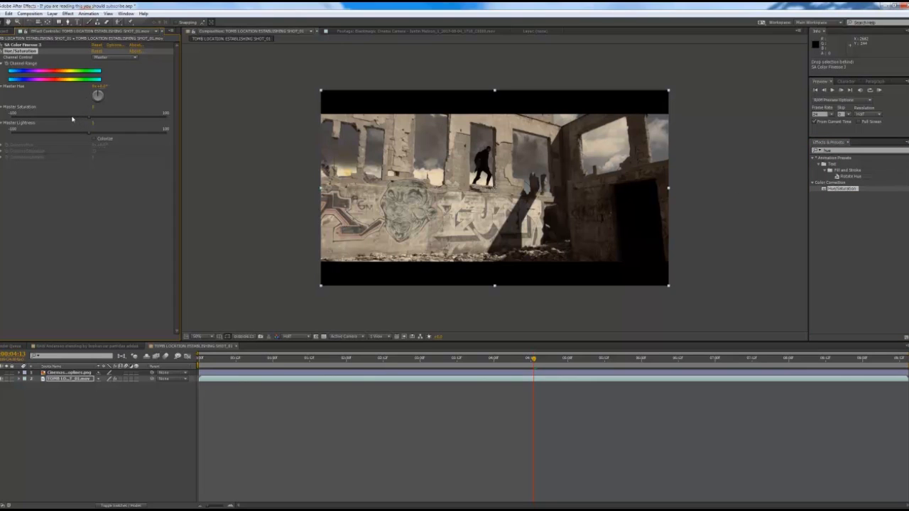
- Lower the Hue/Saturation master saturation slightly and adjust the lightness of the Reds and Cyans channels
click(72, 117)
drag(72, 119, 84, 120)
click(126, 59)
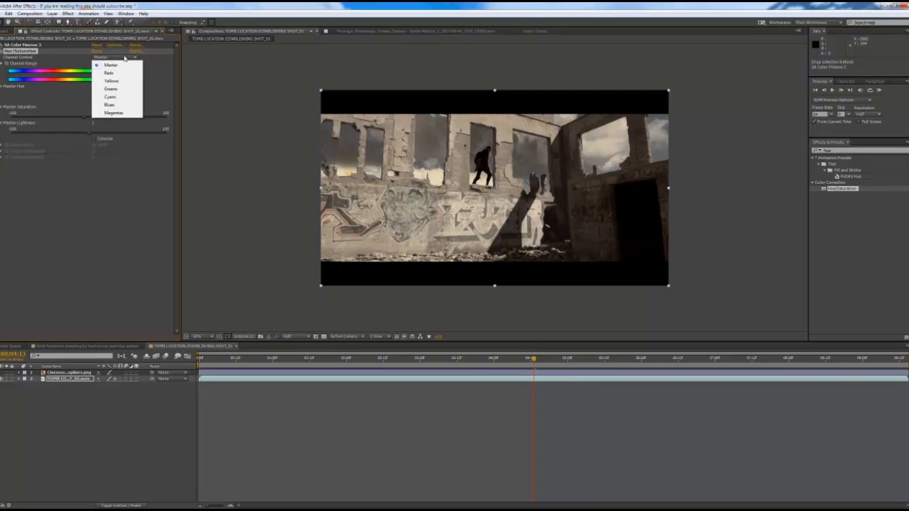
click(118, 74)
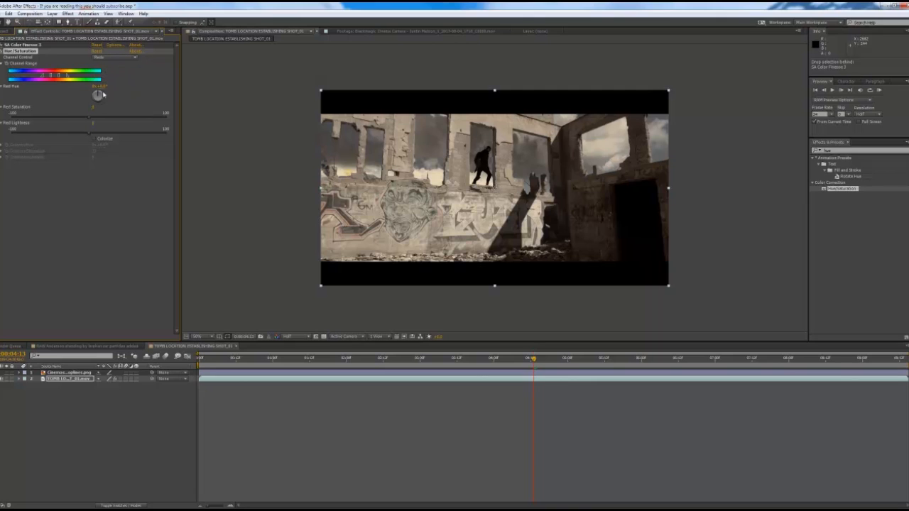
click(79, 134)
drag(59, 136, 109, 144)
click(116, 58)
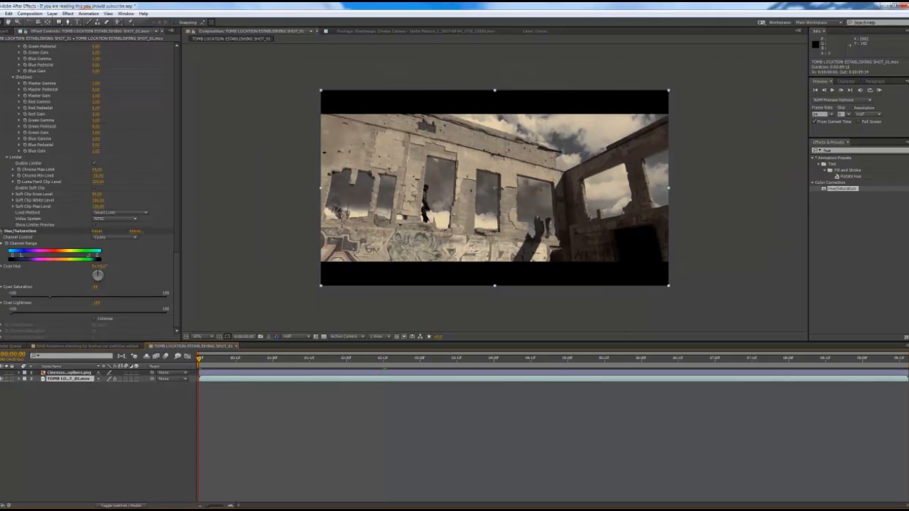
- Run a RAM preview of the graded tomb shot from the start of the timeline
click(878, 90)
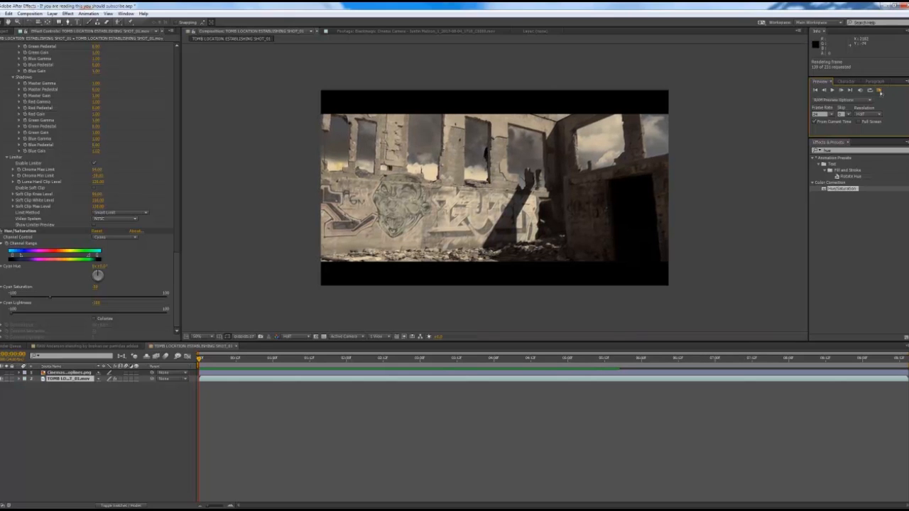
click(879, 91)
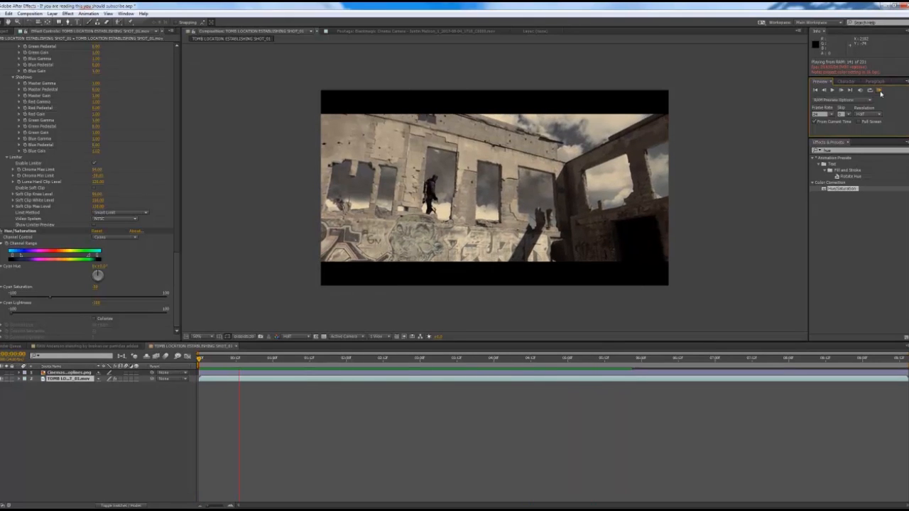
click(880, 93)
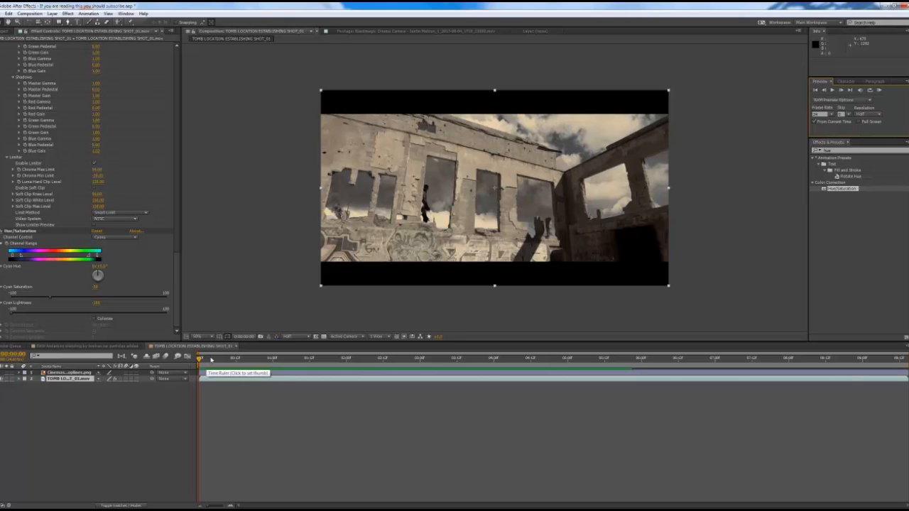
drag(211, 360, 201, 387)
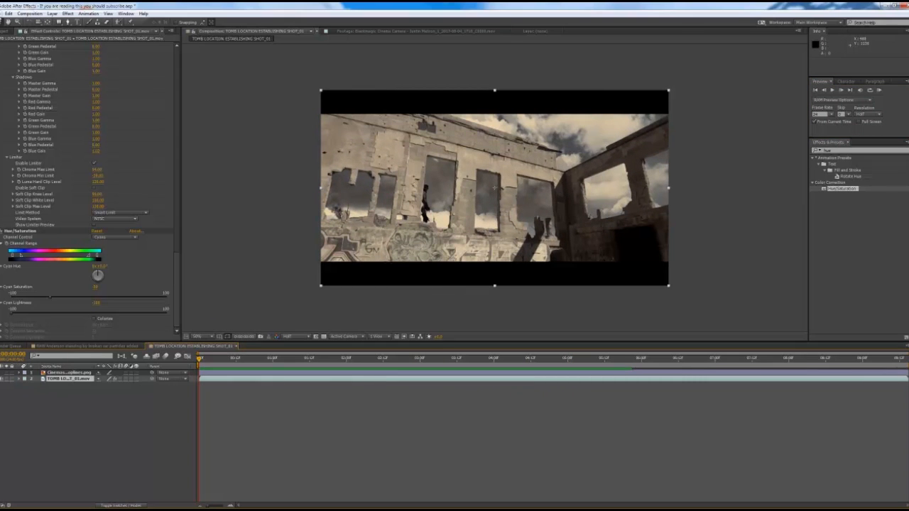
- Open the original ungraded Blackmagic footage of the tomb, scrub through it, and return to the graded composition for comparison
click(6, 30)
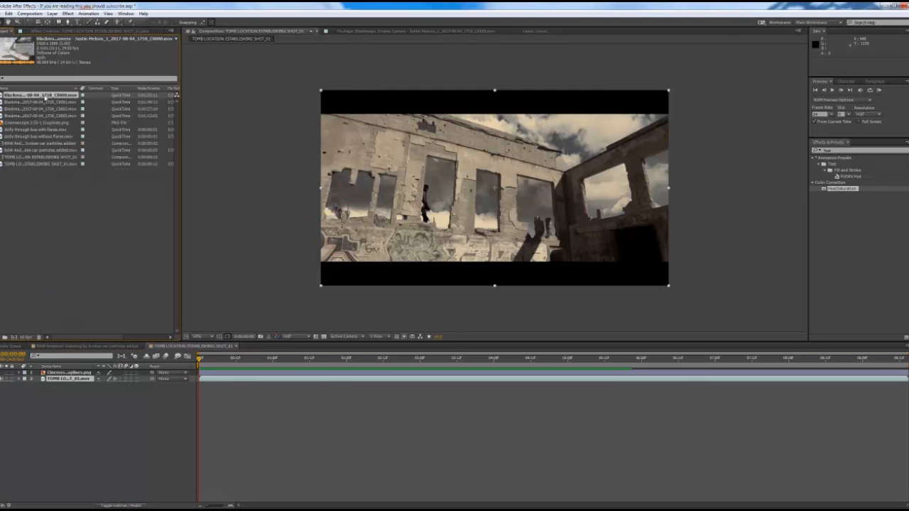
double_click(44, 95)
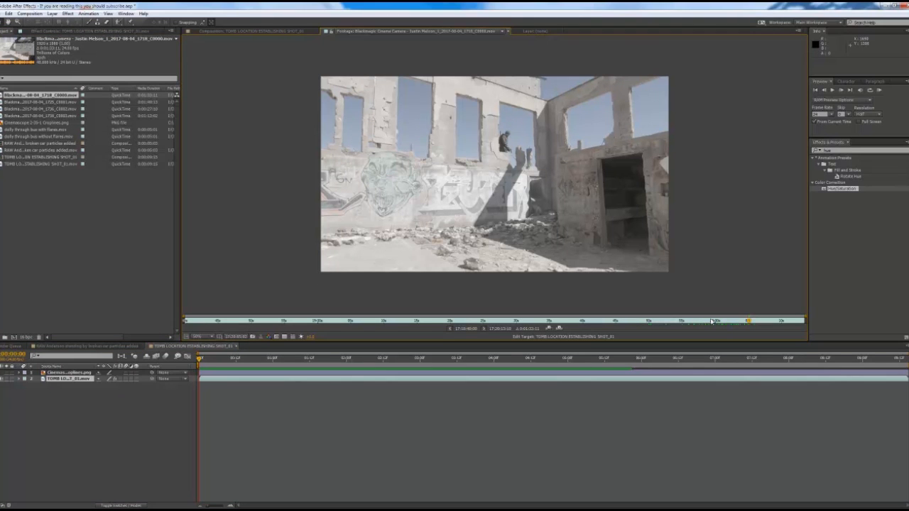
mouse_move(707, 321)
mouse_down()
mouse_move(657, 326)
mouse_move(725, 321)
mouse_up()
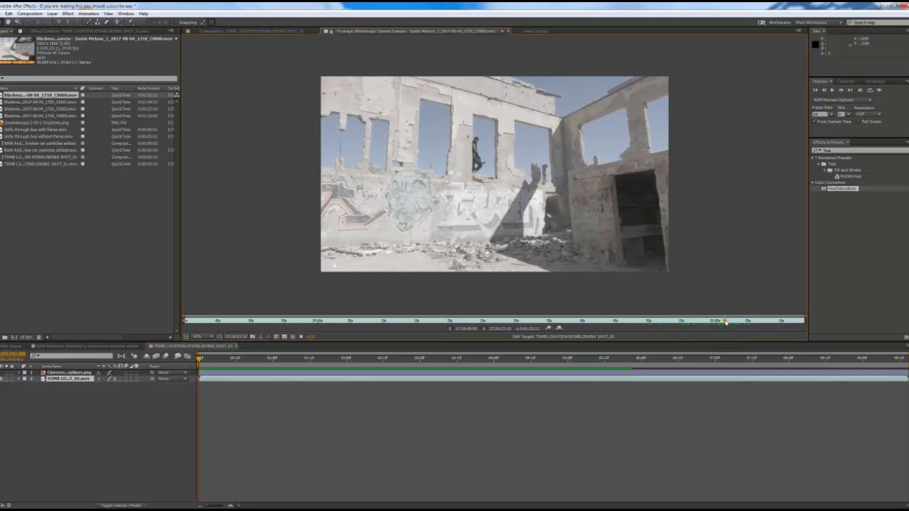
click(78, 380)
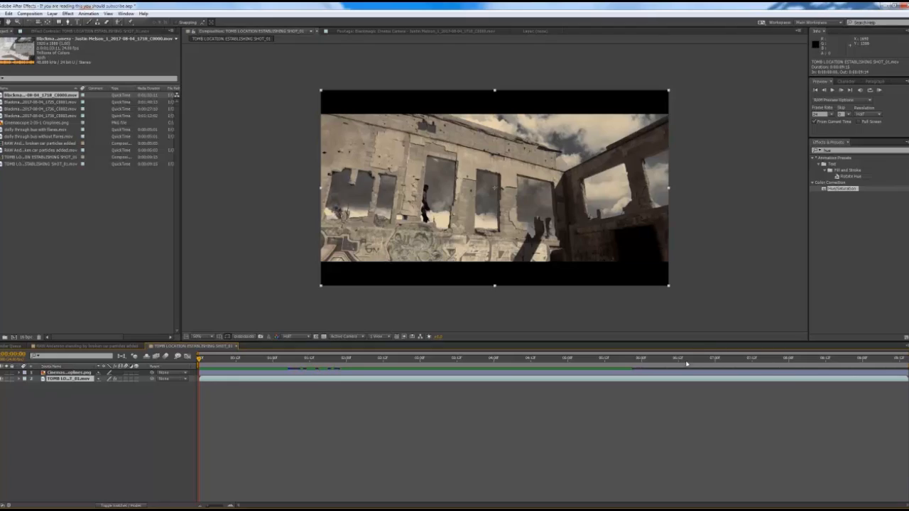
drag(612, 363, 584, 365)
drag(584, 365, 555, 366)
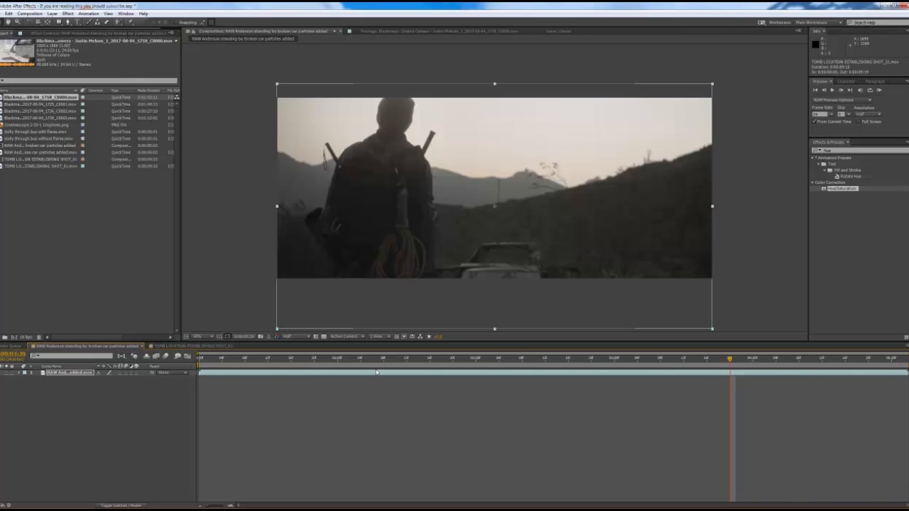
- Scrub through the raw broken car composition and park the playhead at 0:00:02:20
click(421, 358)
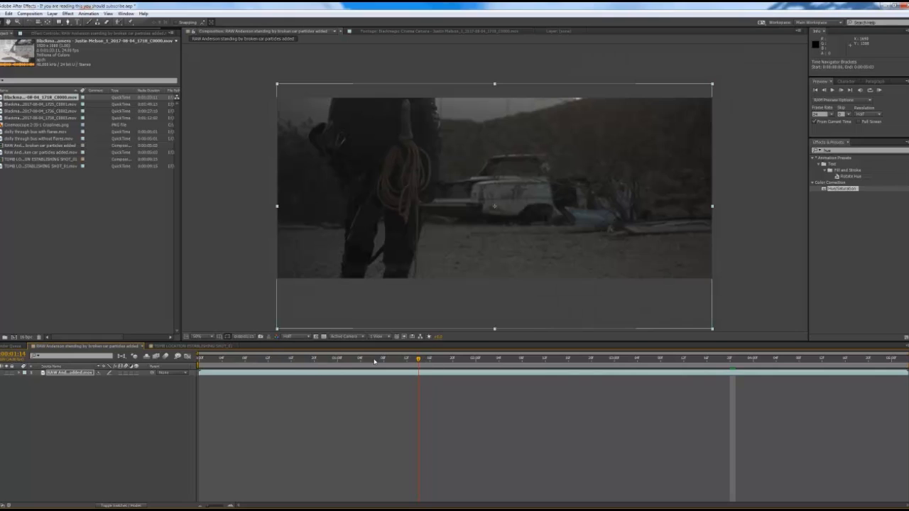
drag(375, 362, 279, 372)
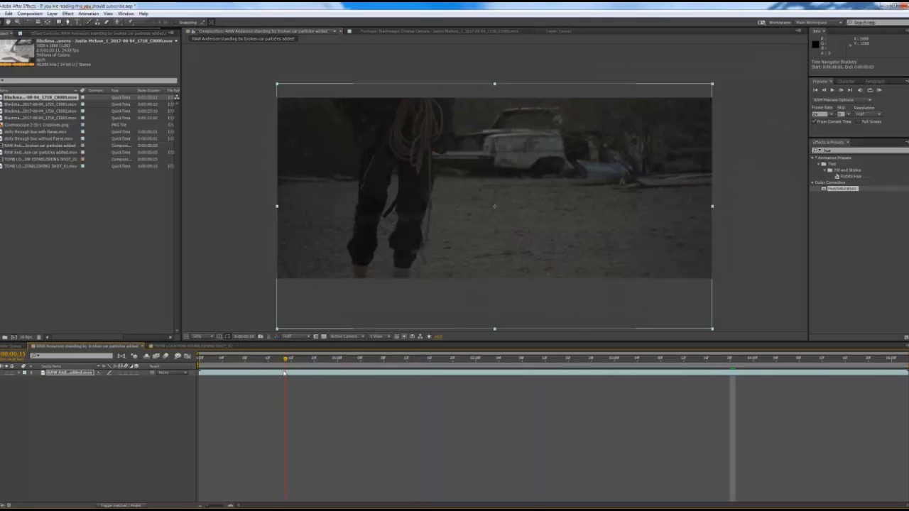
click(574, 358)
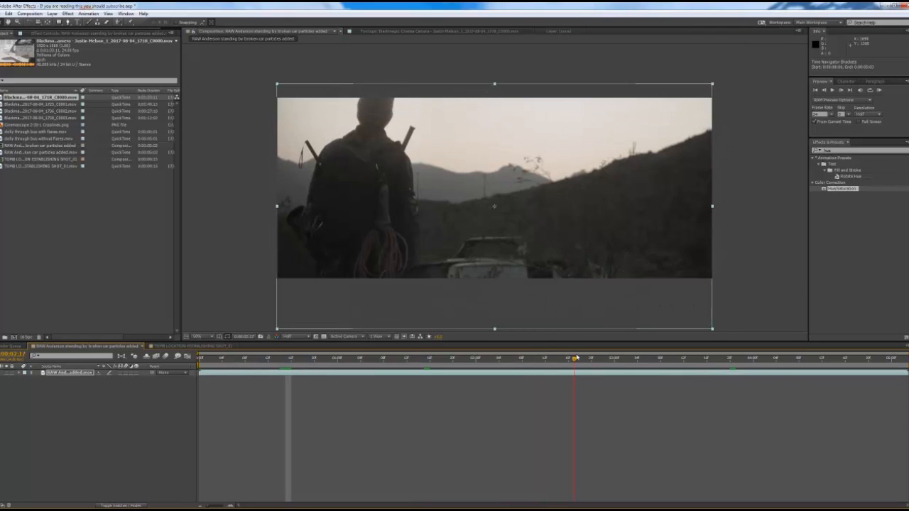
drag(575, 359, 592, 358)
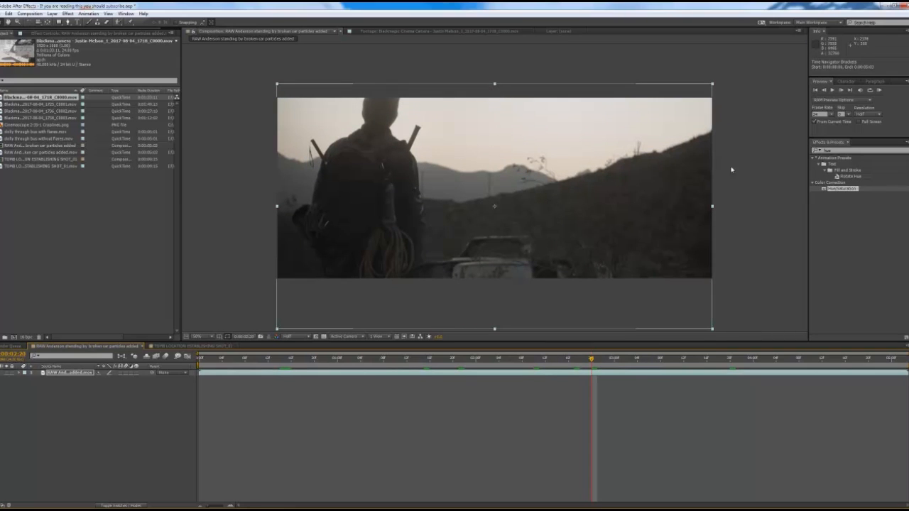
- Search the effects for "film" and apply FilmConvert Pro 2 to the broken car clip
click(852, 151)
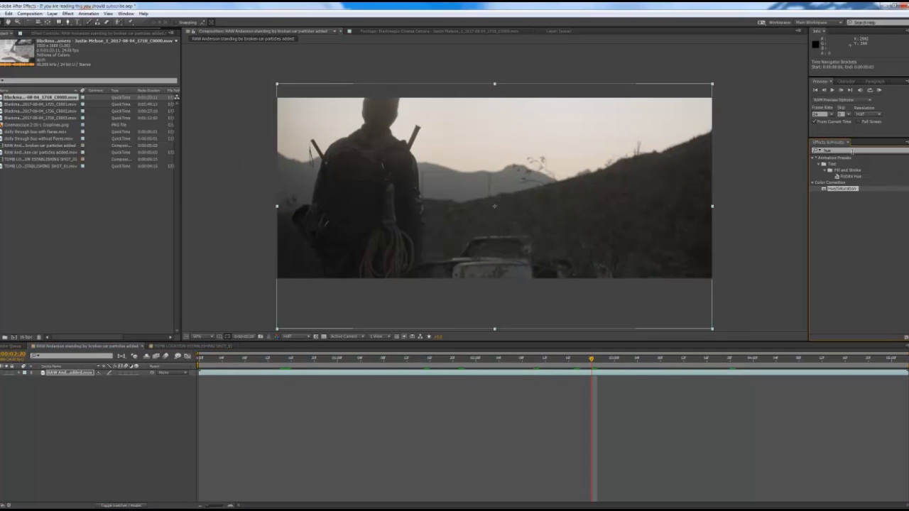
click(847, 151)
text(film)
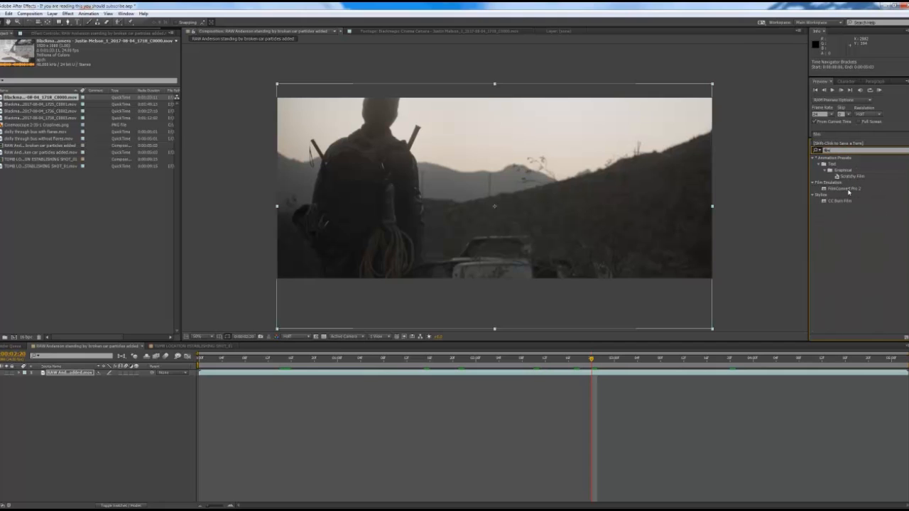
drag(845, 189, 616, 202)
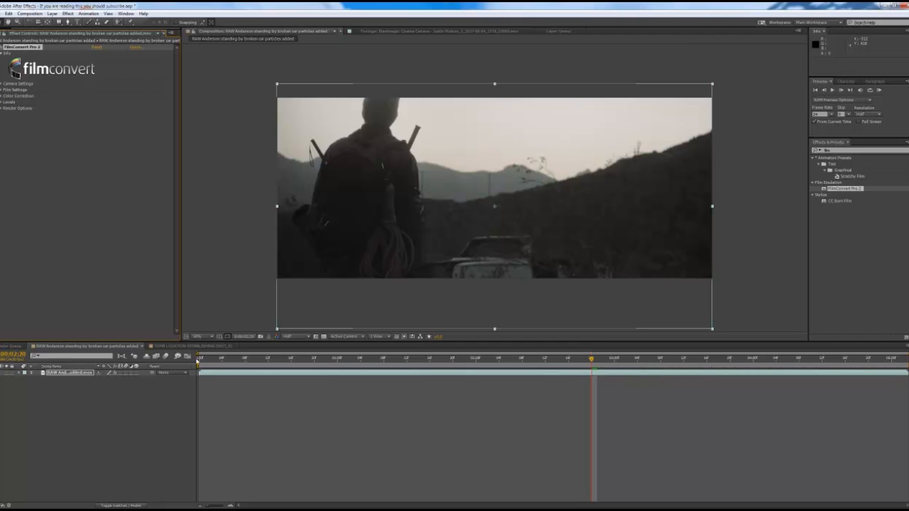
- Compare with the graded tomb shot, and set FilmConvert's source camera to Black Magic Design / BMCC / Film on the broken car clip
click(190, 345)
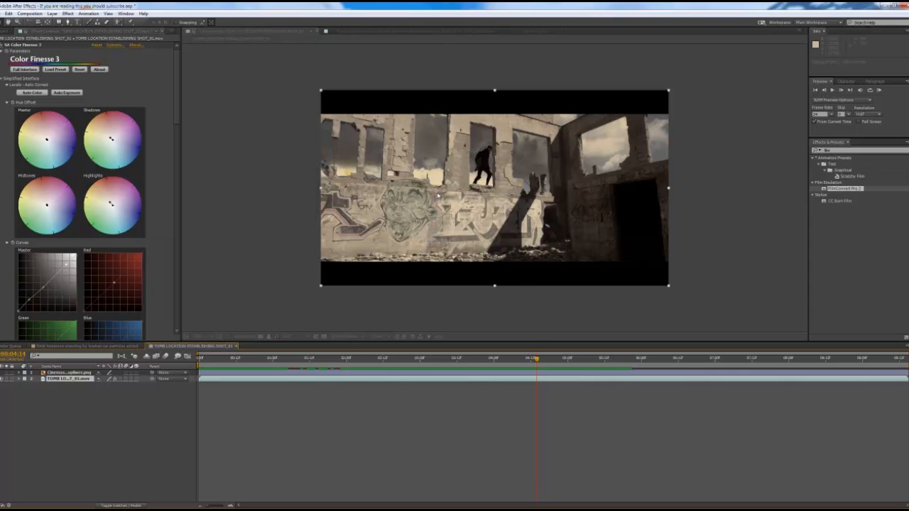
click(124, 347)
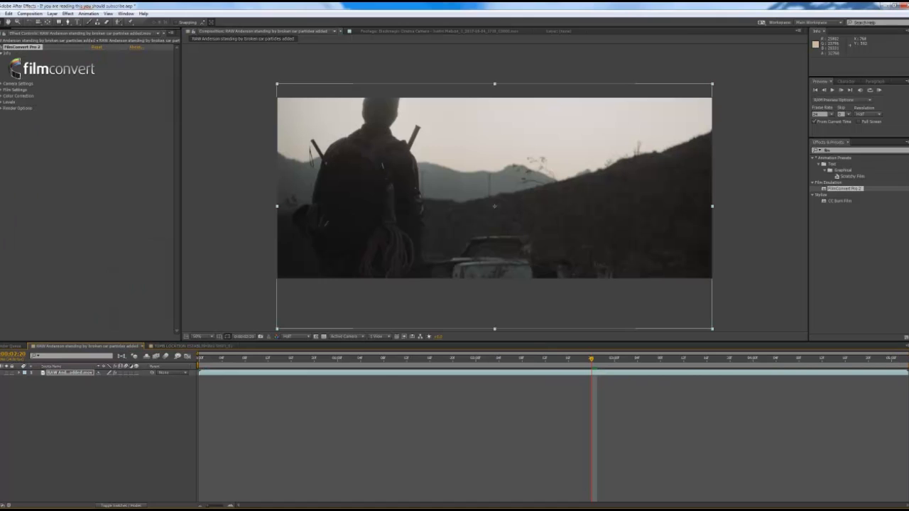
click(2, 84)
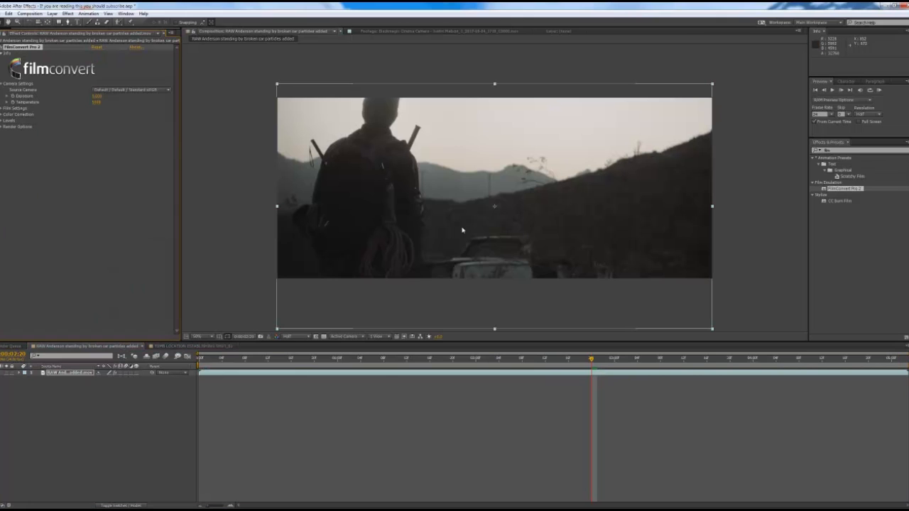
click(139, 90)
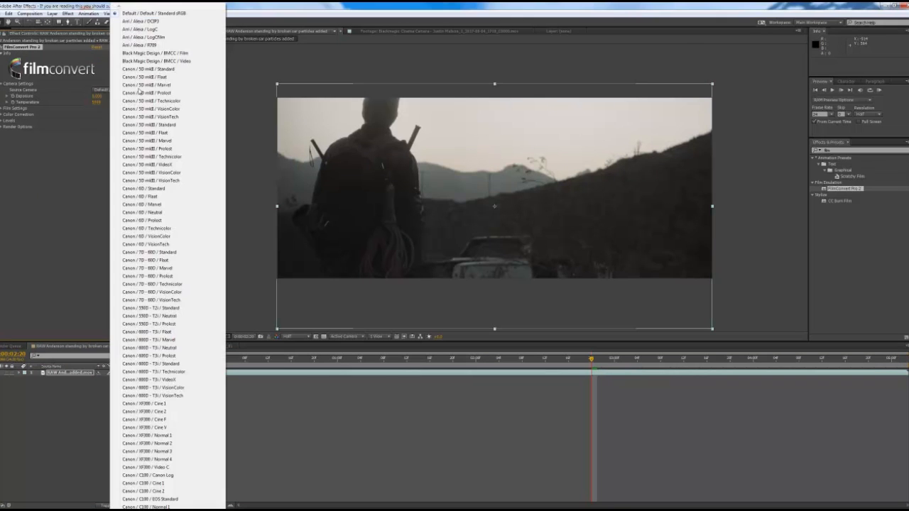
click(166, 53)
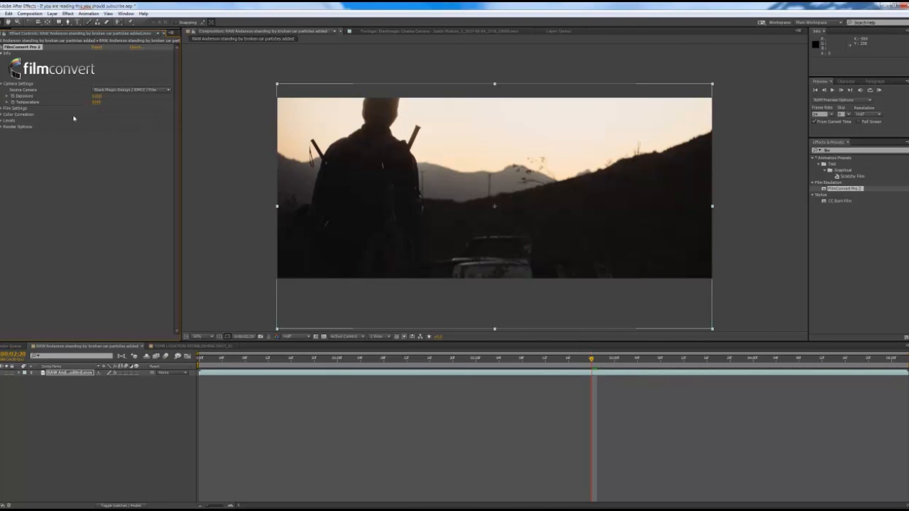
- Raise FilmConvert's camera exposure and set the film stock to convert to as FJ Ast 100
click(97, 96)
click(101, 150)
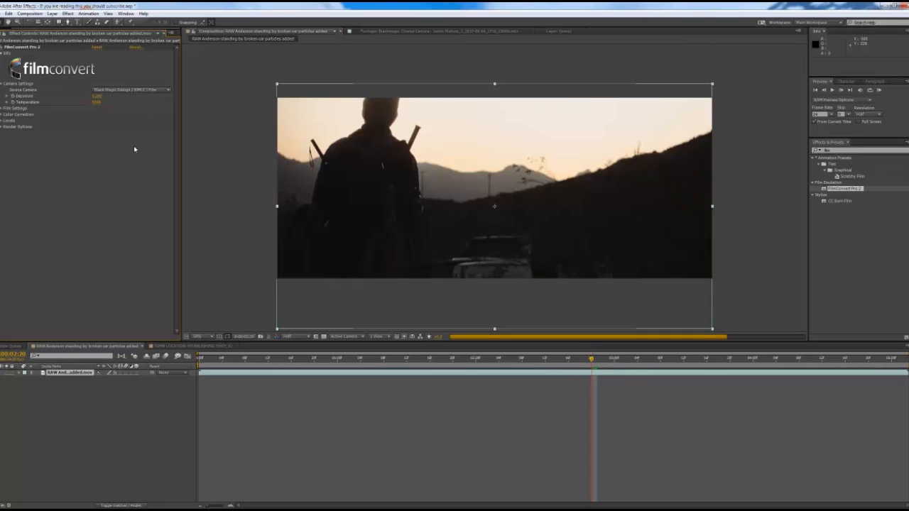
click(2, 109)
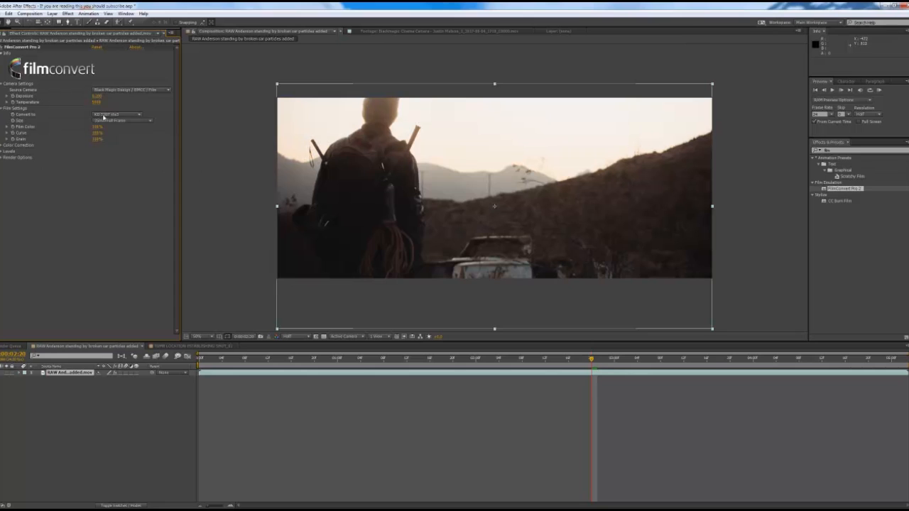
click(106, 115)
click(116, 162)
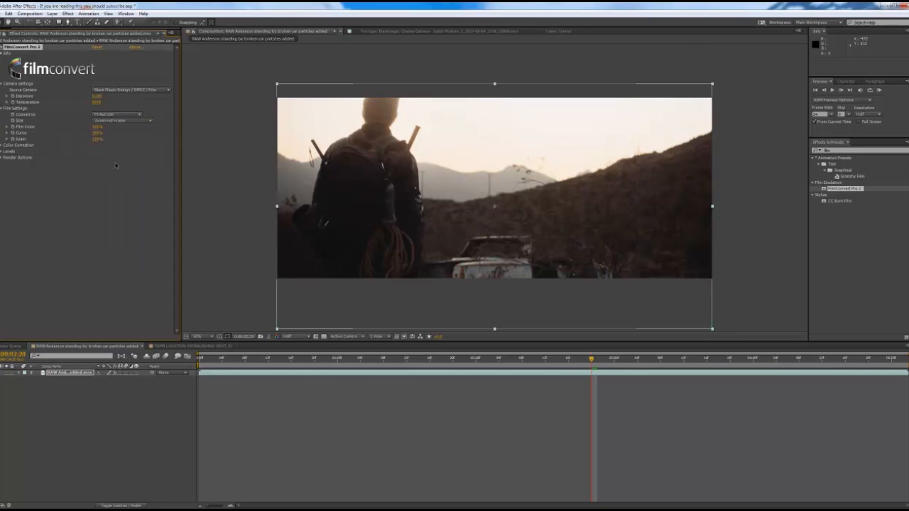
- Warm the FilmConvert camera temperature and reduce the colour correction saturation for a desaturated, warm look
click(3, 146)
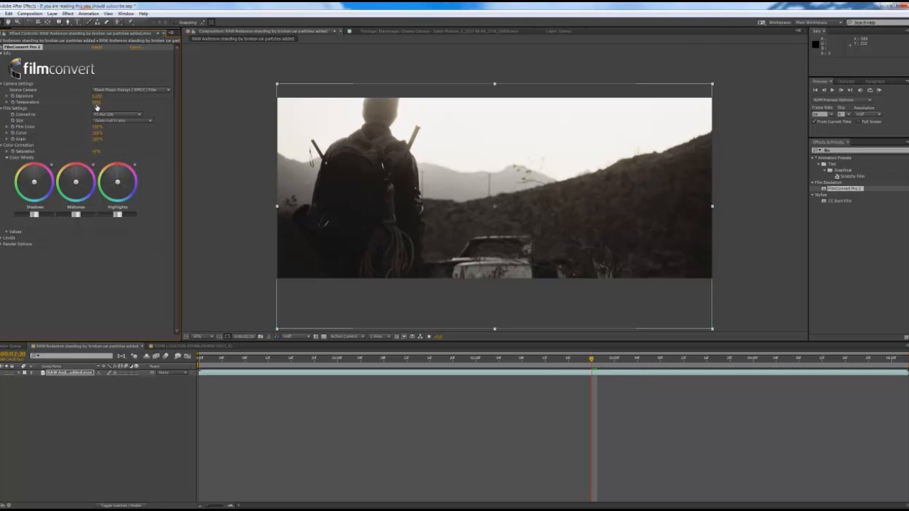
drag(96, 106, 118, 106)
drag(98, 153, 105, 153)
- Raise the shadows level slightly and lower the midtones and highlights levels under FilmConvert's color wheels
click(34, 215)
click(41, 216)
drag(34, 214, 36, 214)
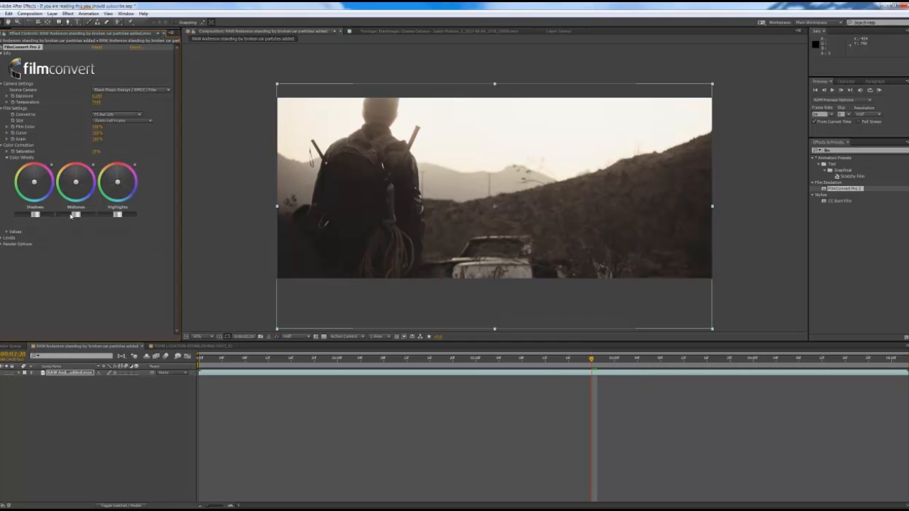
drag(71, 215, 69, 214)
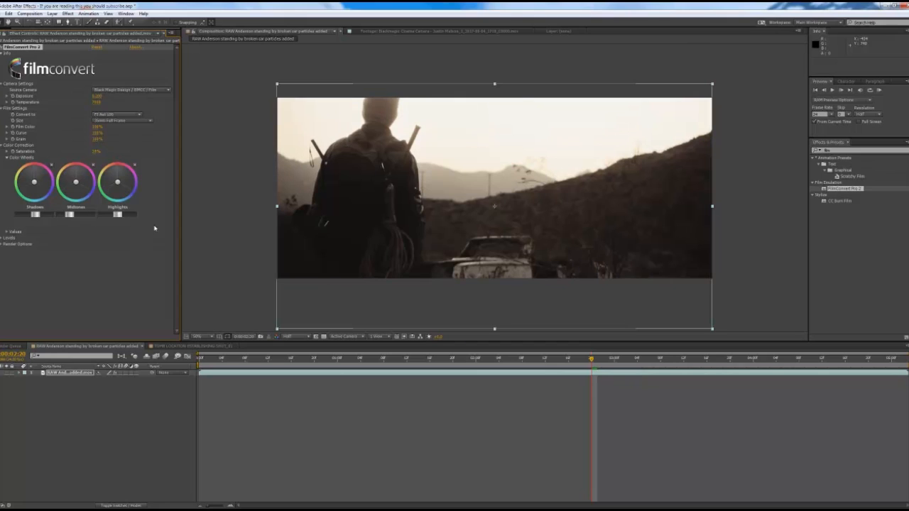
click(117, 215)
drag(118, 214, 114, 214)
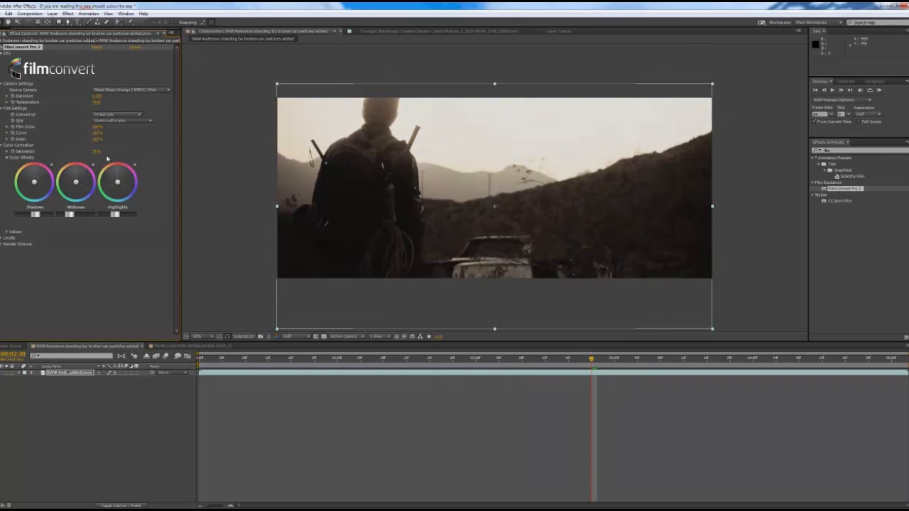
- Reduce FilmConvert's film grain, and try the shot with film color lowered to almost nothing before undoing that test
drag(98, 140, 70, 141)
drag(97, 126, 43, 126)
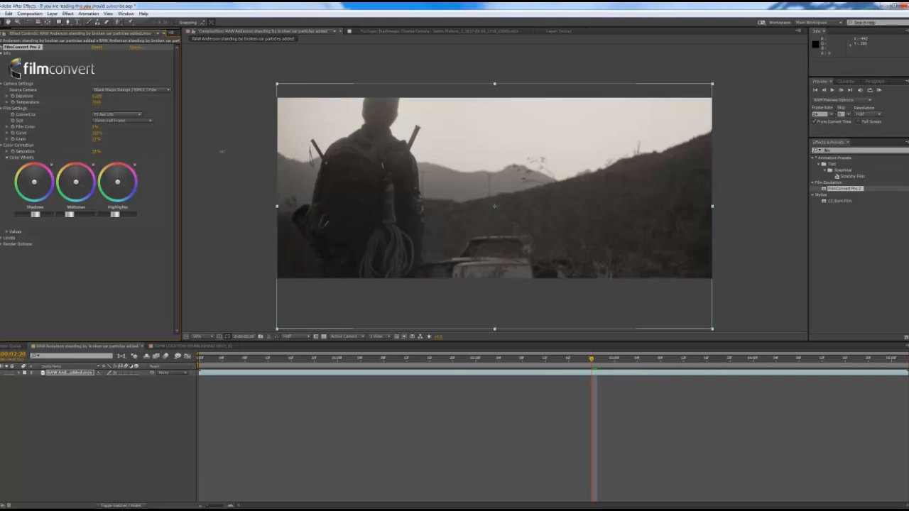
key(ctrl+z)
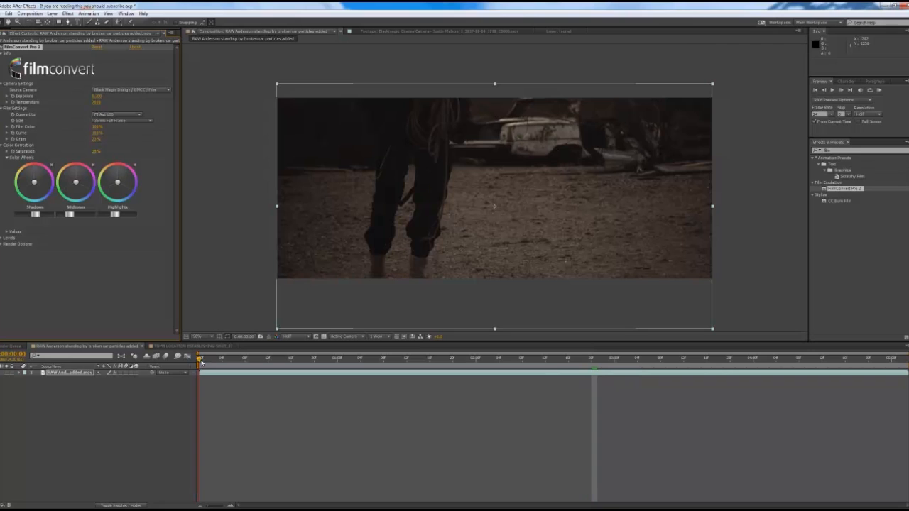
- Shift the clip upward at the first frame to show the man's boots, and check the framing up to 0:00:02:22
drag(344, 295, 344, 272)
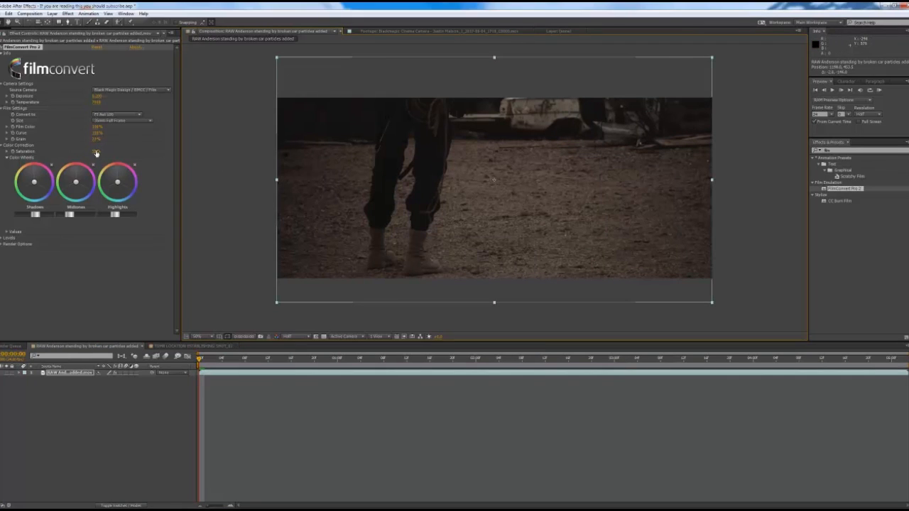
click(472, 362)
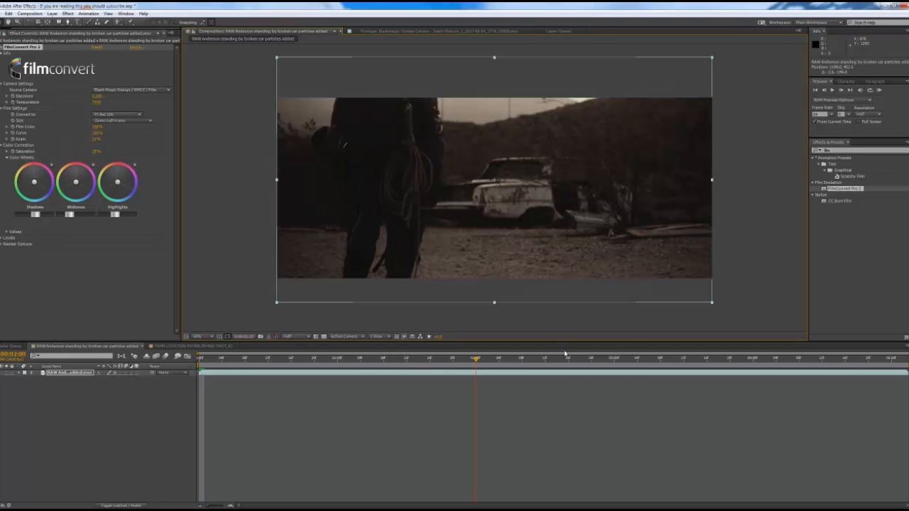
click(564, 355)
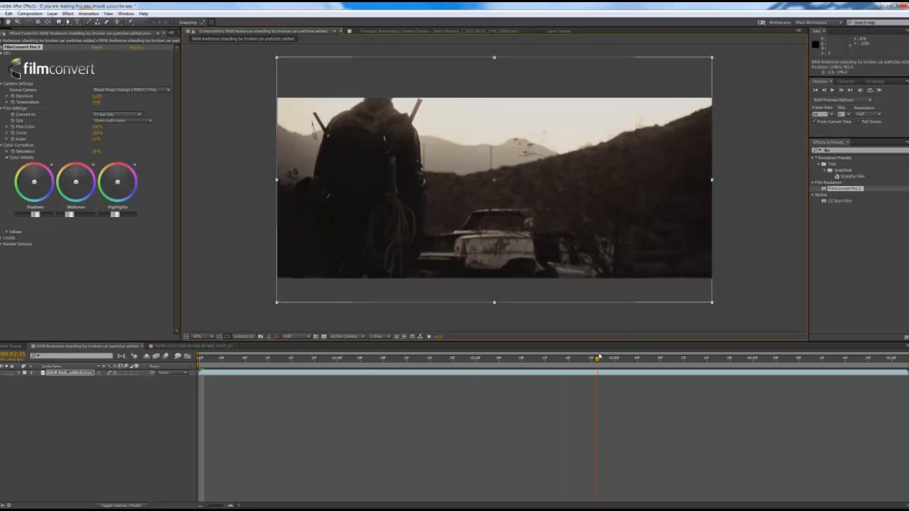
click(602, 357)
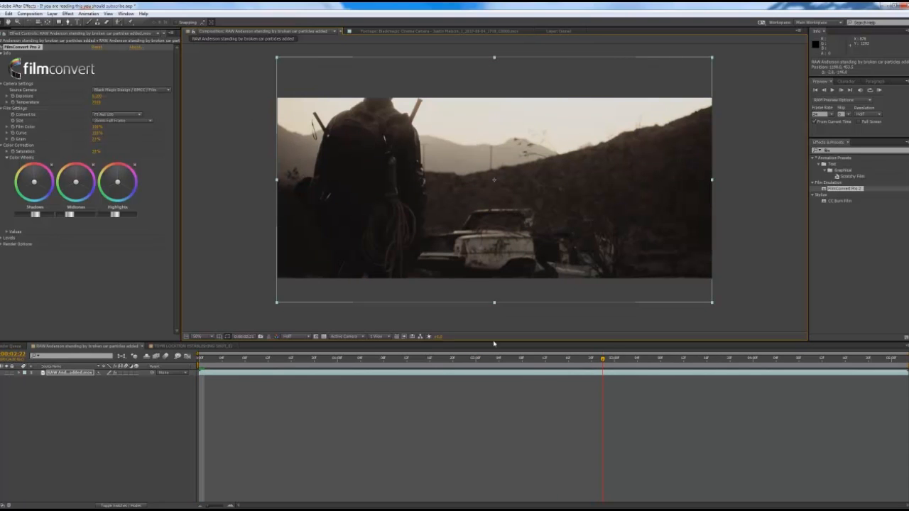
- Animate FilmConvert's saturation with a keyframe at 0:00:02:22 and a lower value at 0:00:00:04, and check both ends of the change
click(13, 151)
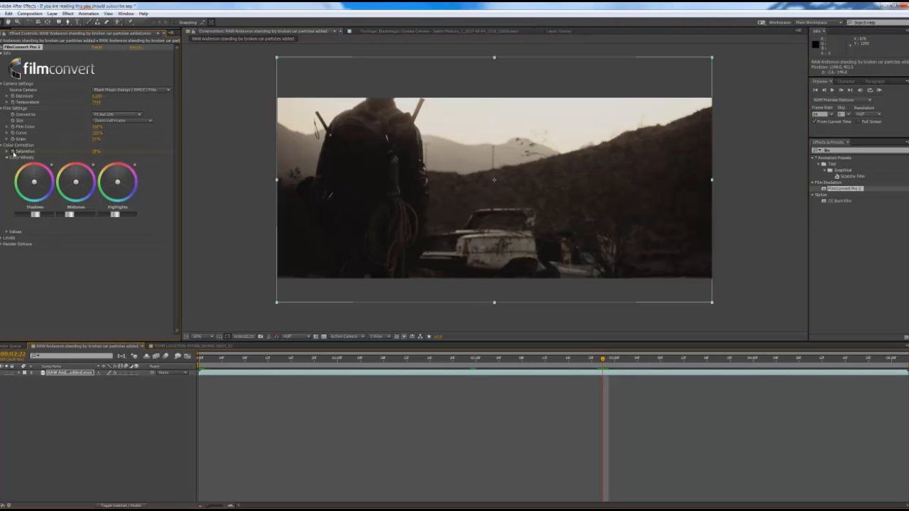
click(222, 358)
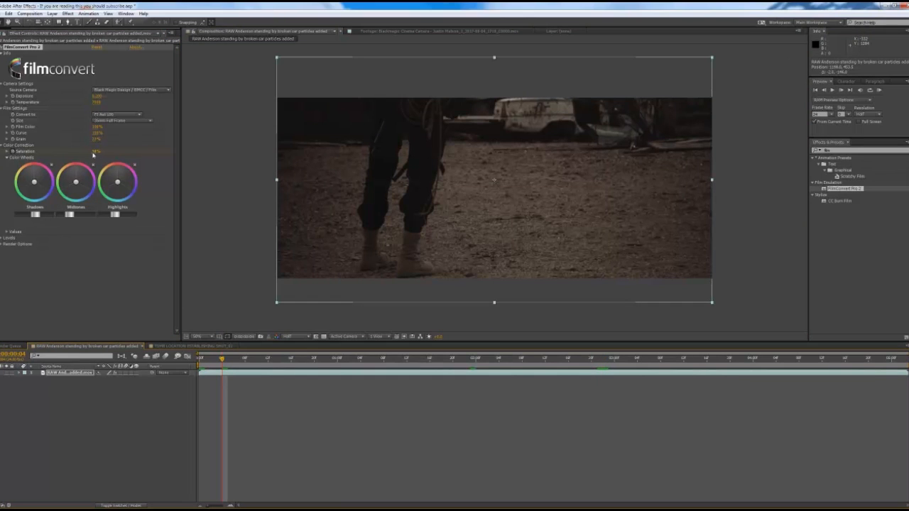
click(93, 152)
click(125, 272)
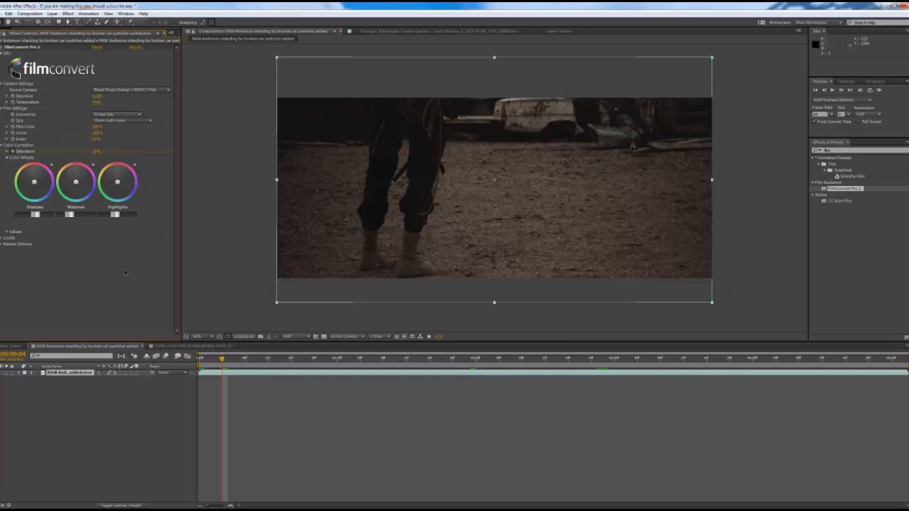
click(93, 151)
click(100, 259)
key(u)
mouse_move(204, 396)
mouse_down()
mouse_move(249, 384)
mouse_move(628, 381)
mouse_move(558, 392)
mouse_move(216, 387)
mouse_up()
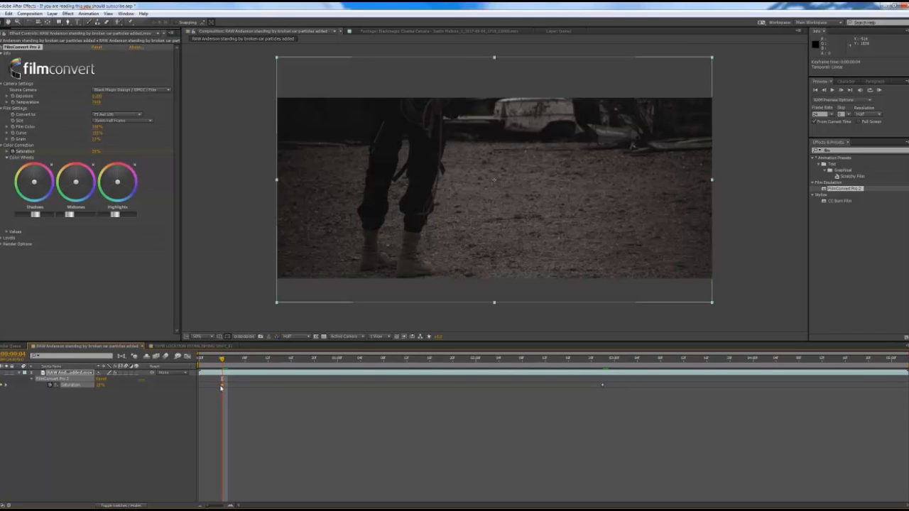
click(603, 363)
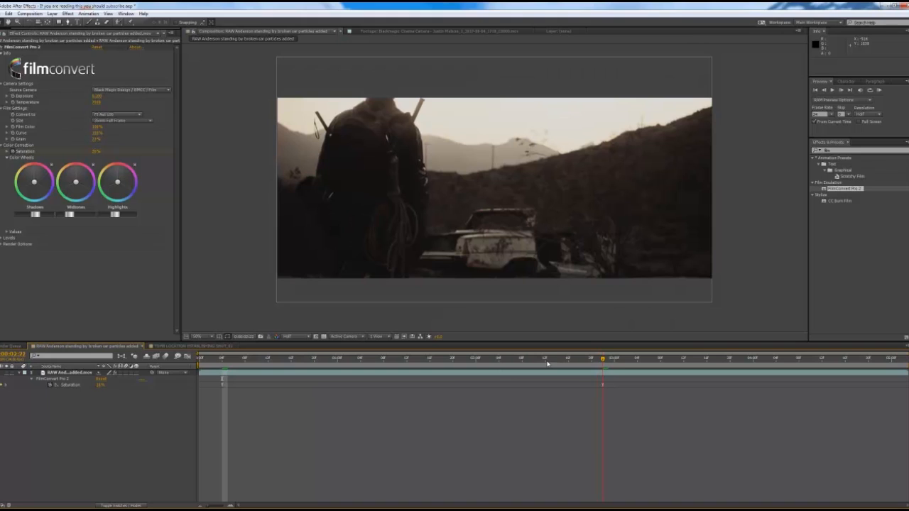
drag(548, 363, 196, 363)
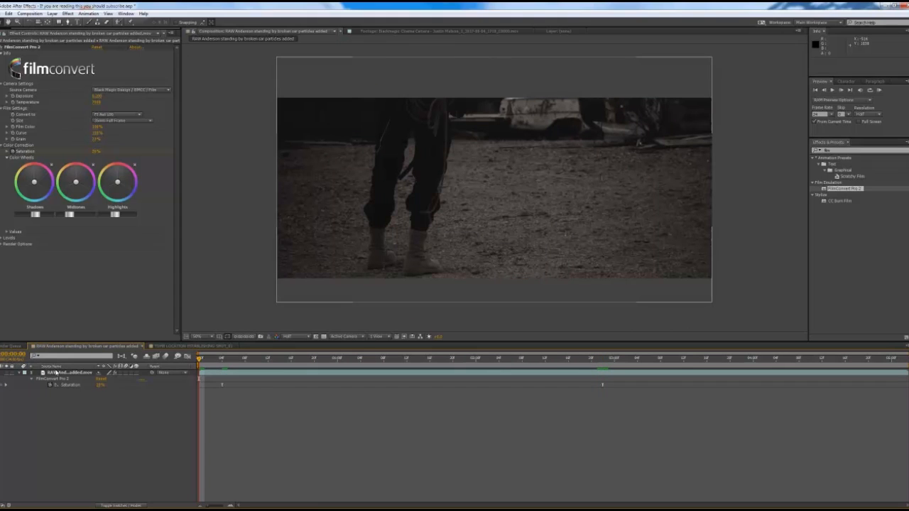
- Keyframe the clip's position at the first frame, and move the clip down at 0:00:02:23 until the man's whole head shows
click(56, 373)
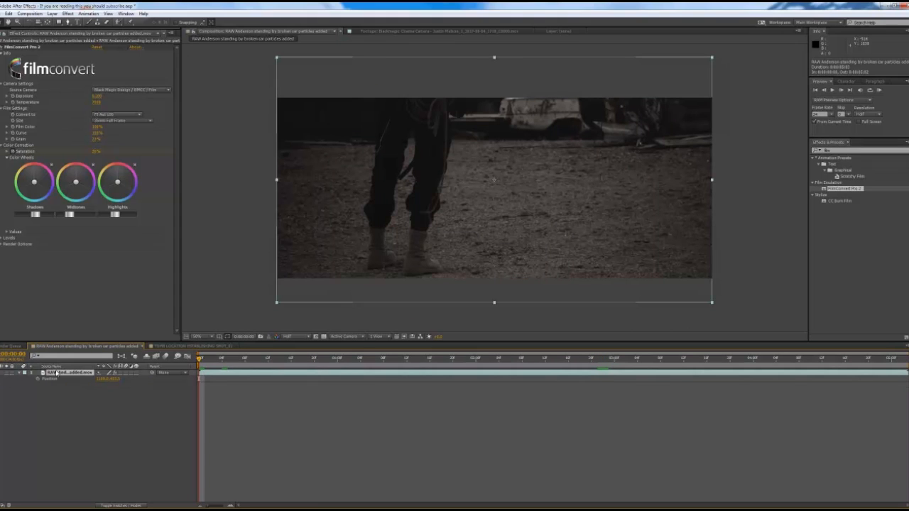
key(p)
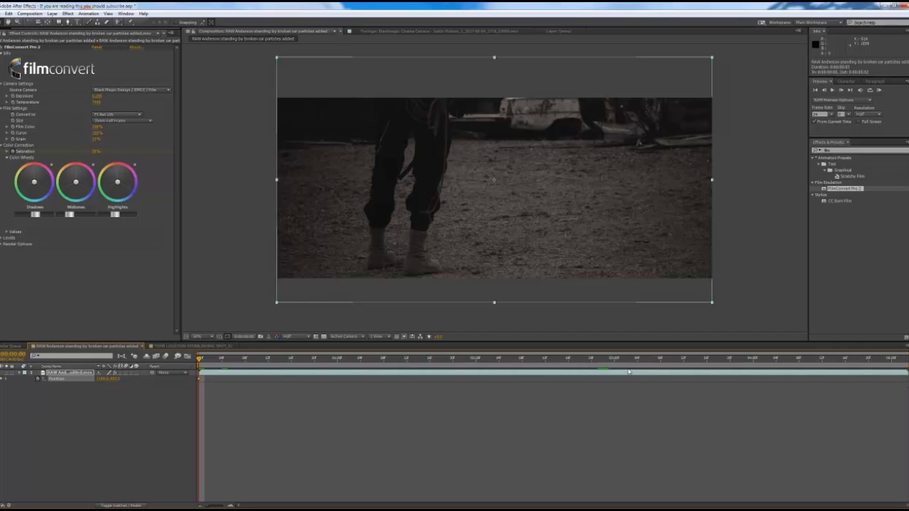
click(608, 359)
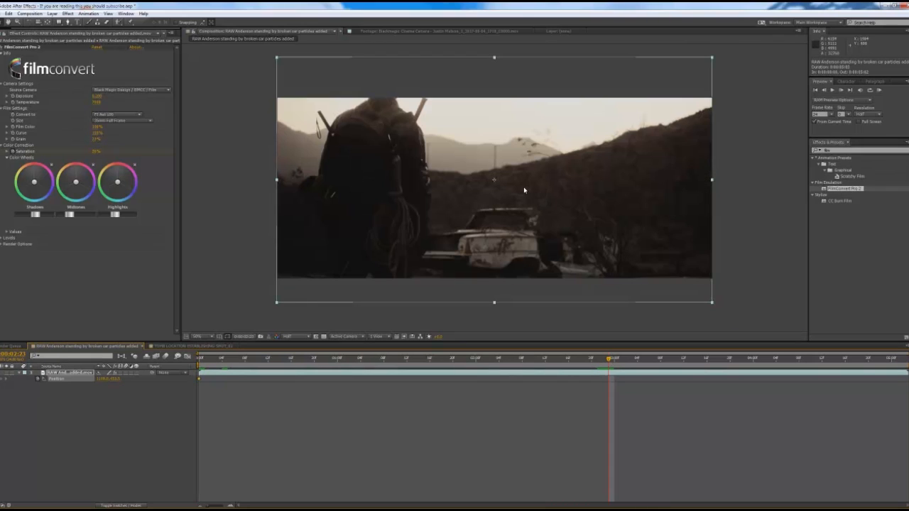
key(shift+Down)
key(shift+Down)
key(shift+Down)
key(shift+Down)
key(shift+Down)
key(shift+Down)
key(shift+Down)
key(shift+Down)
key(shift+Down)
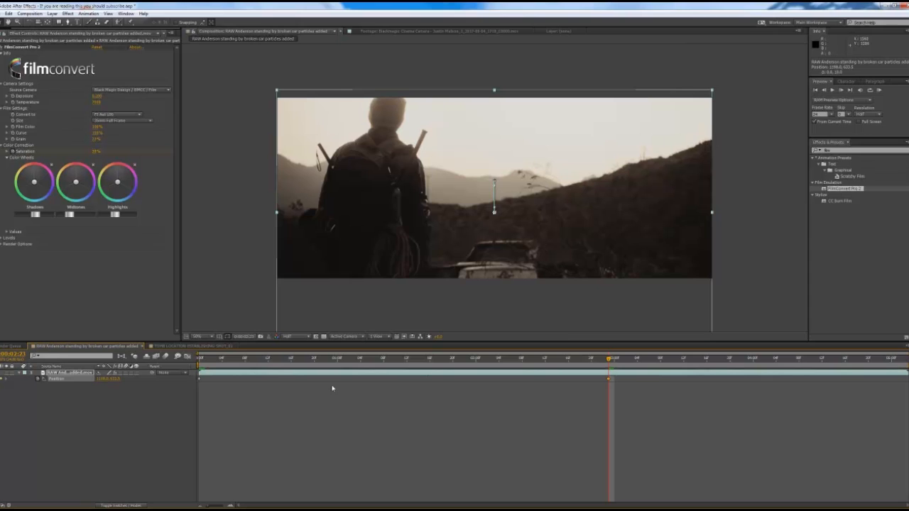
- Scrub through the position animation from the start of the clip, and inspect the shot up to about 0:00:04:07
click(206, 360)
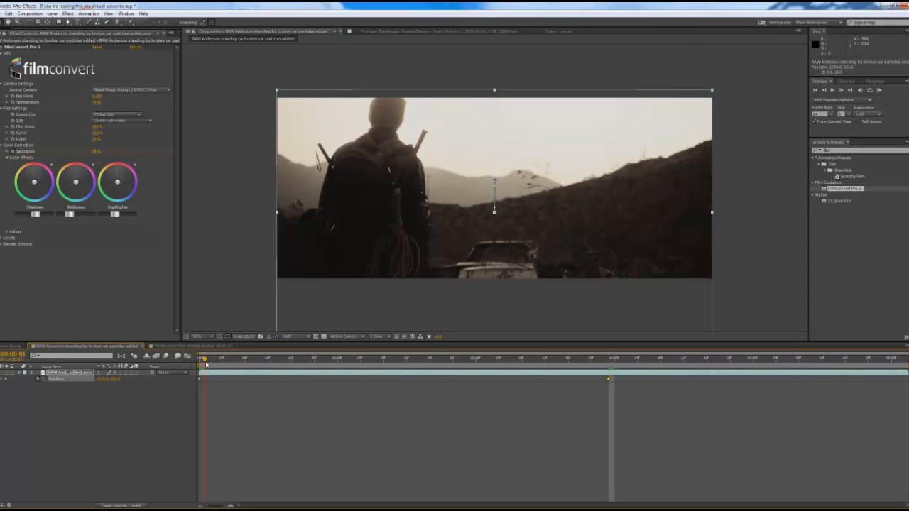
drag(207, 365, 608, 364)
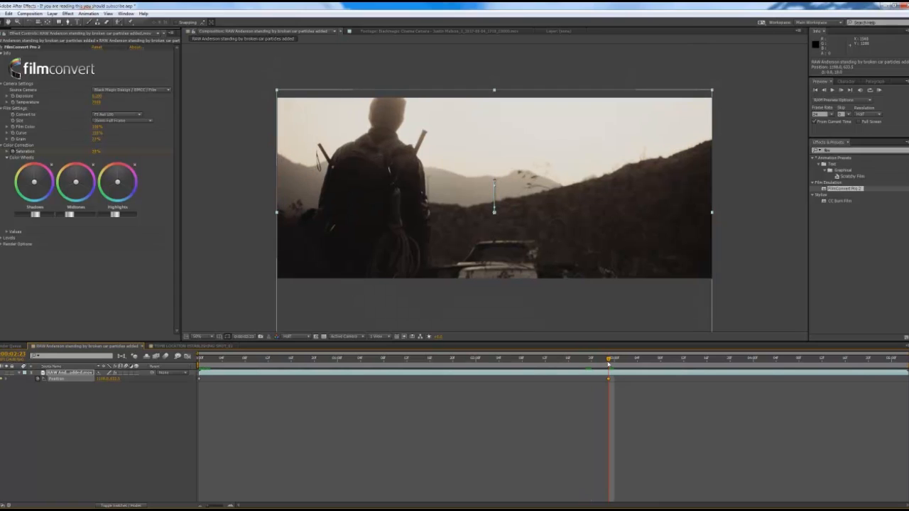
click(729, 360)
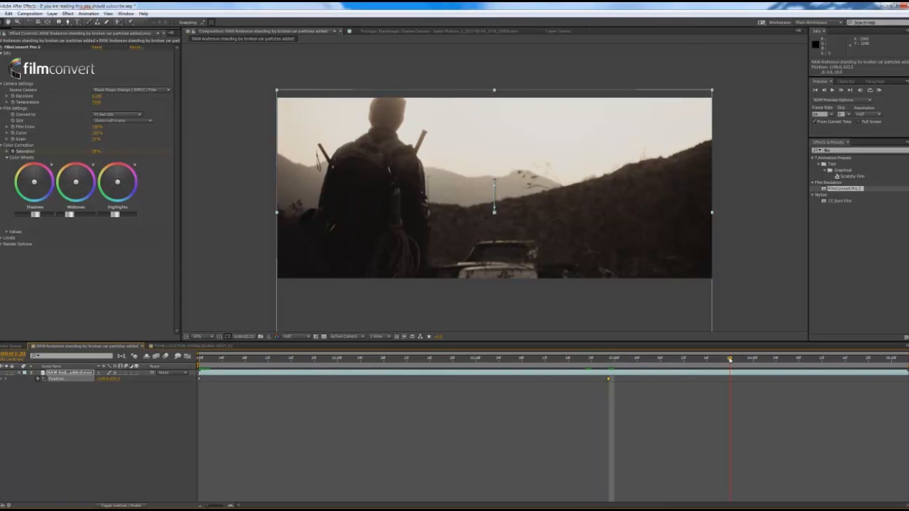
click(795, 359)
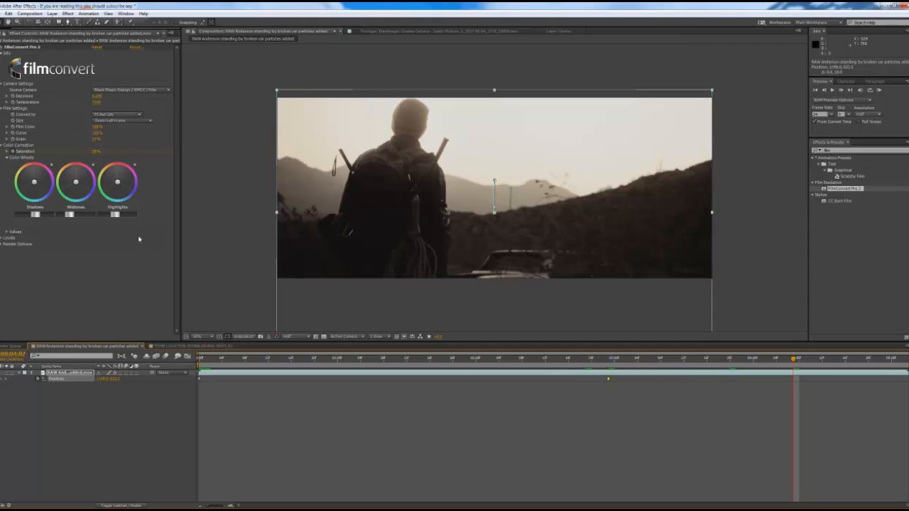
- Try darkening the shot's highlights with FilmConvert's highlights level, show the clip's opacity property, and undo the highlights change
drag(115, 213, 112, 214)
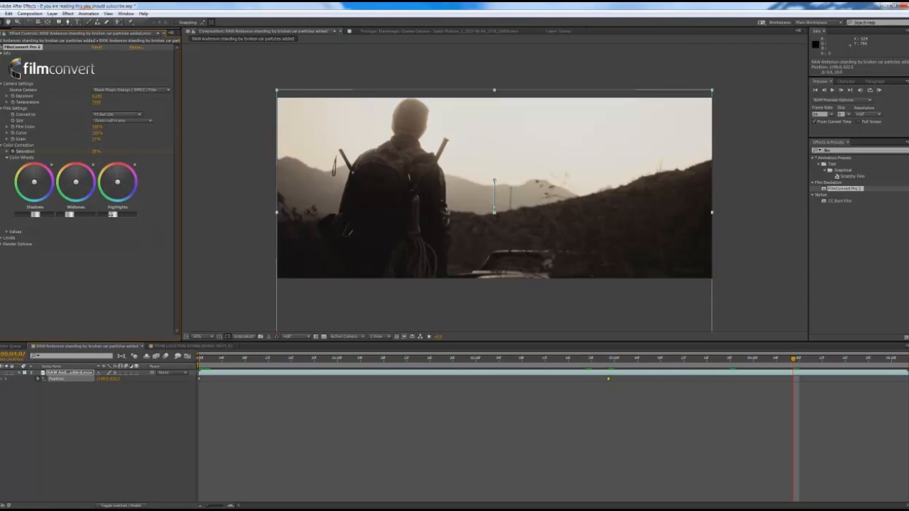
key(ctrl+z)
click(73, 373)
key(t)
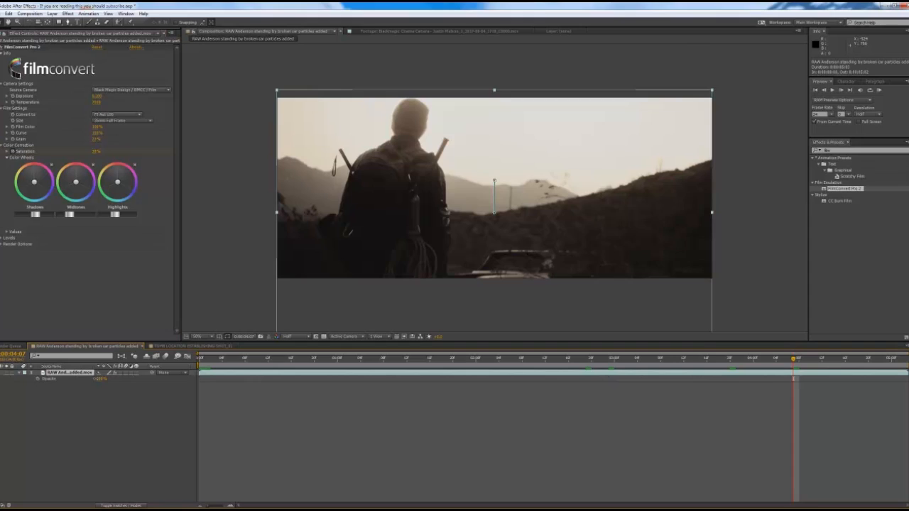
mouse_move(98, 379)
mouse_down()
mouse_move(80, 379)
mouse_move(105, 379)
mouse_up()
click(107, 214)
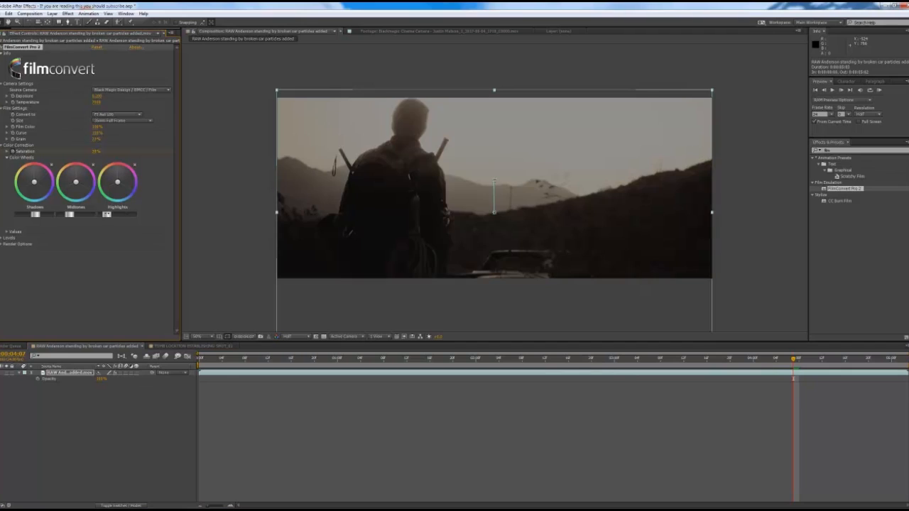
key(ctrl+z)
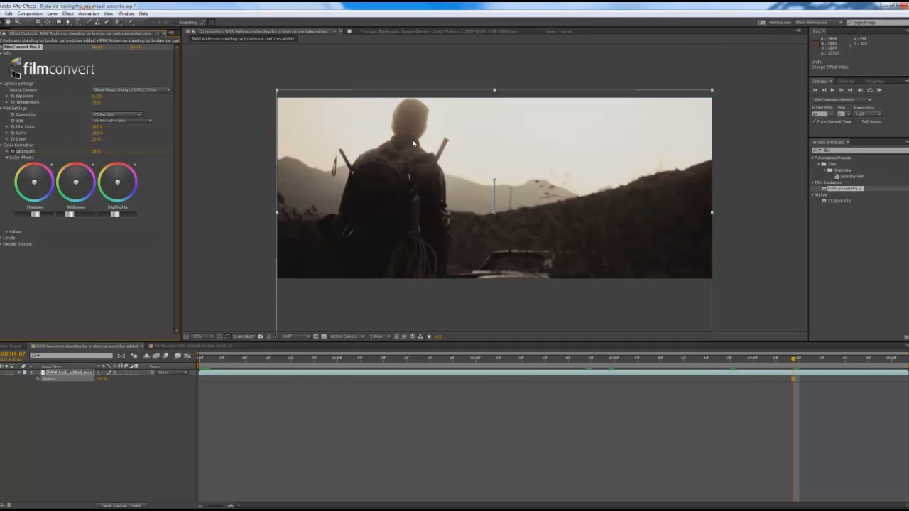
- Review the graded broken car shot at 0:00:02:20 and 0:00:03:21, and compare it with the tomb location composition
key(comma)
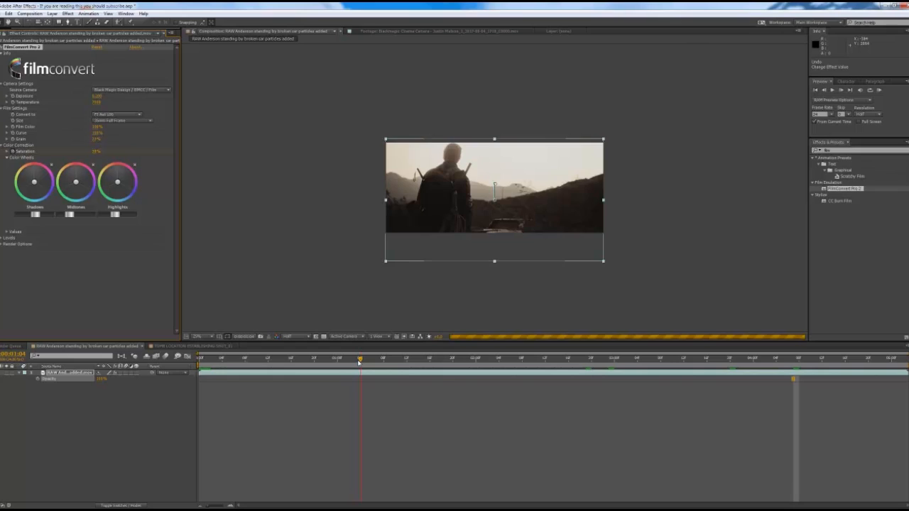
click(590, 358)
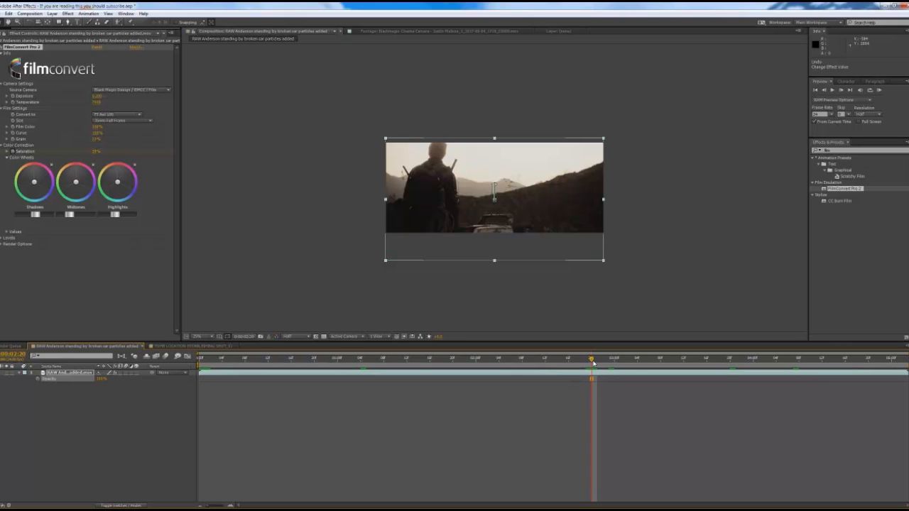
key(period)
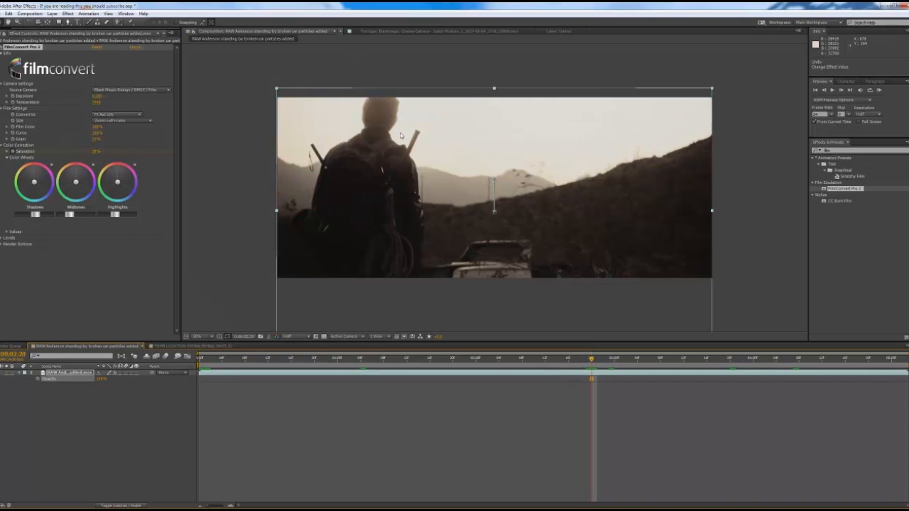
click(734, 363)
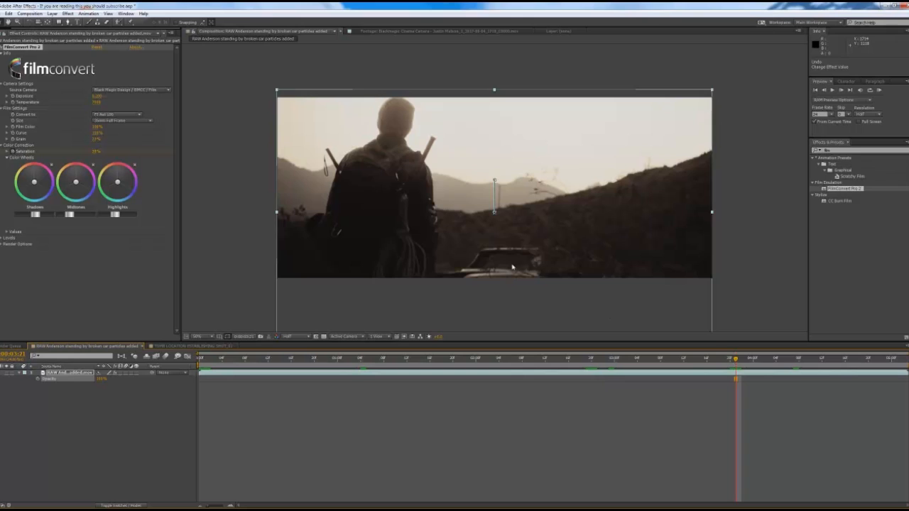
key(comma)
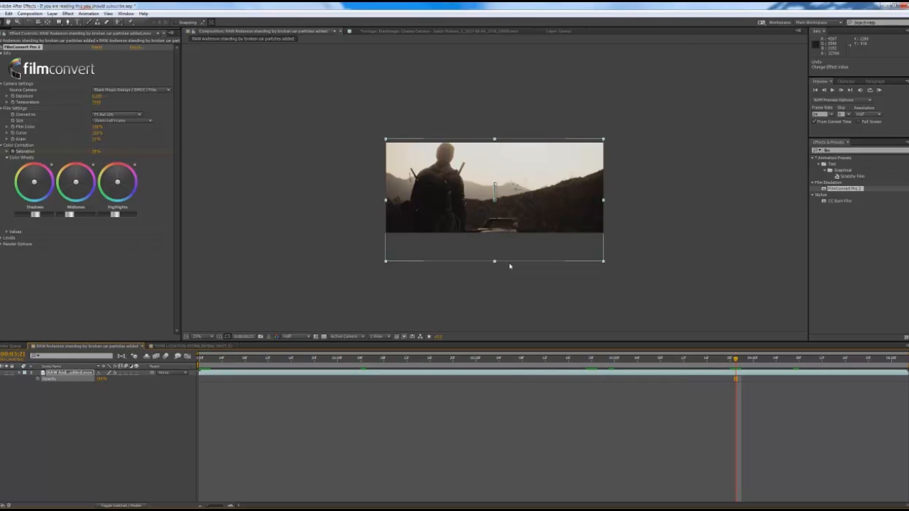
click(188, 345)
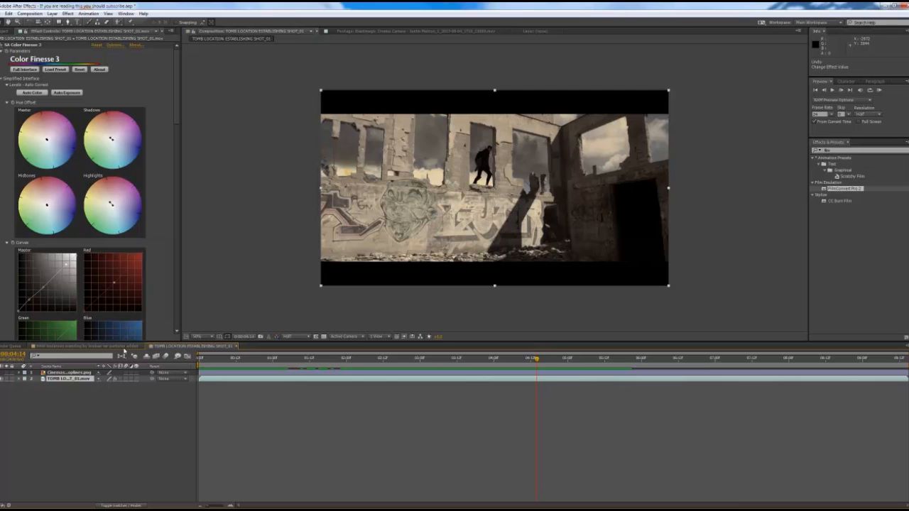
click(124, 348)
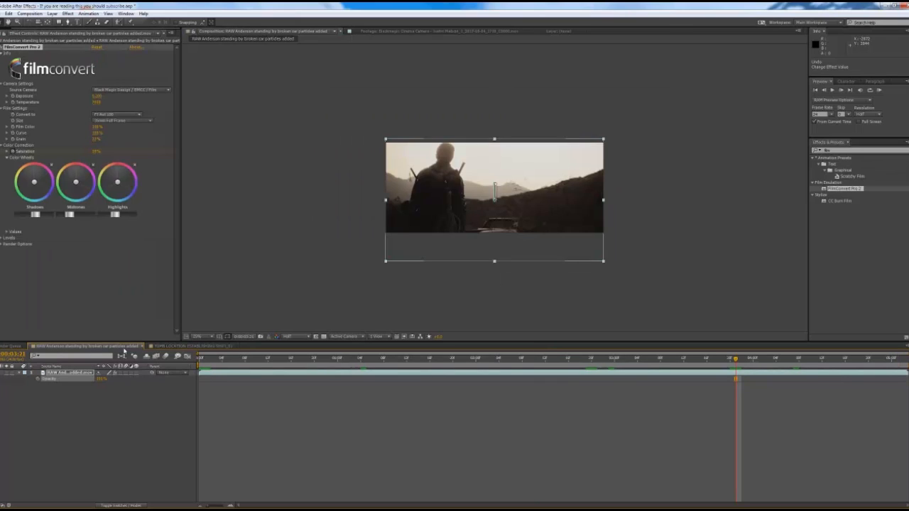